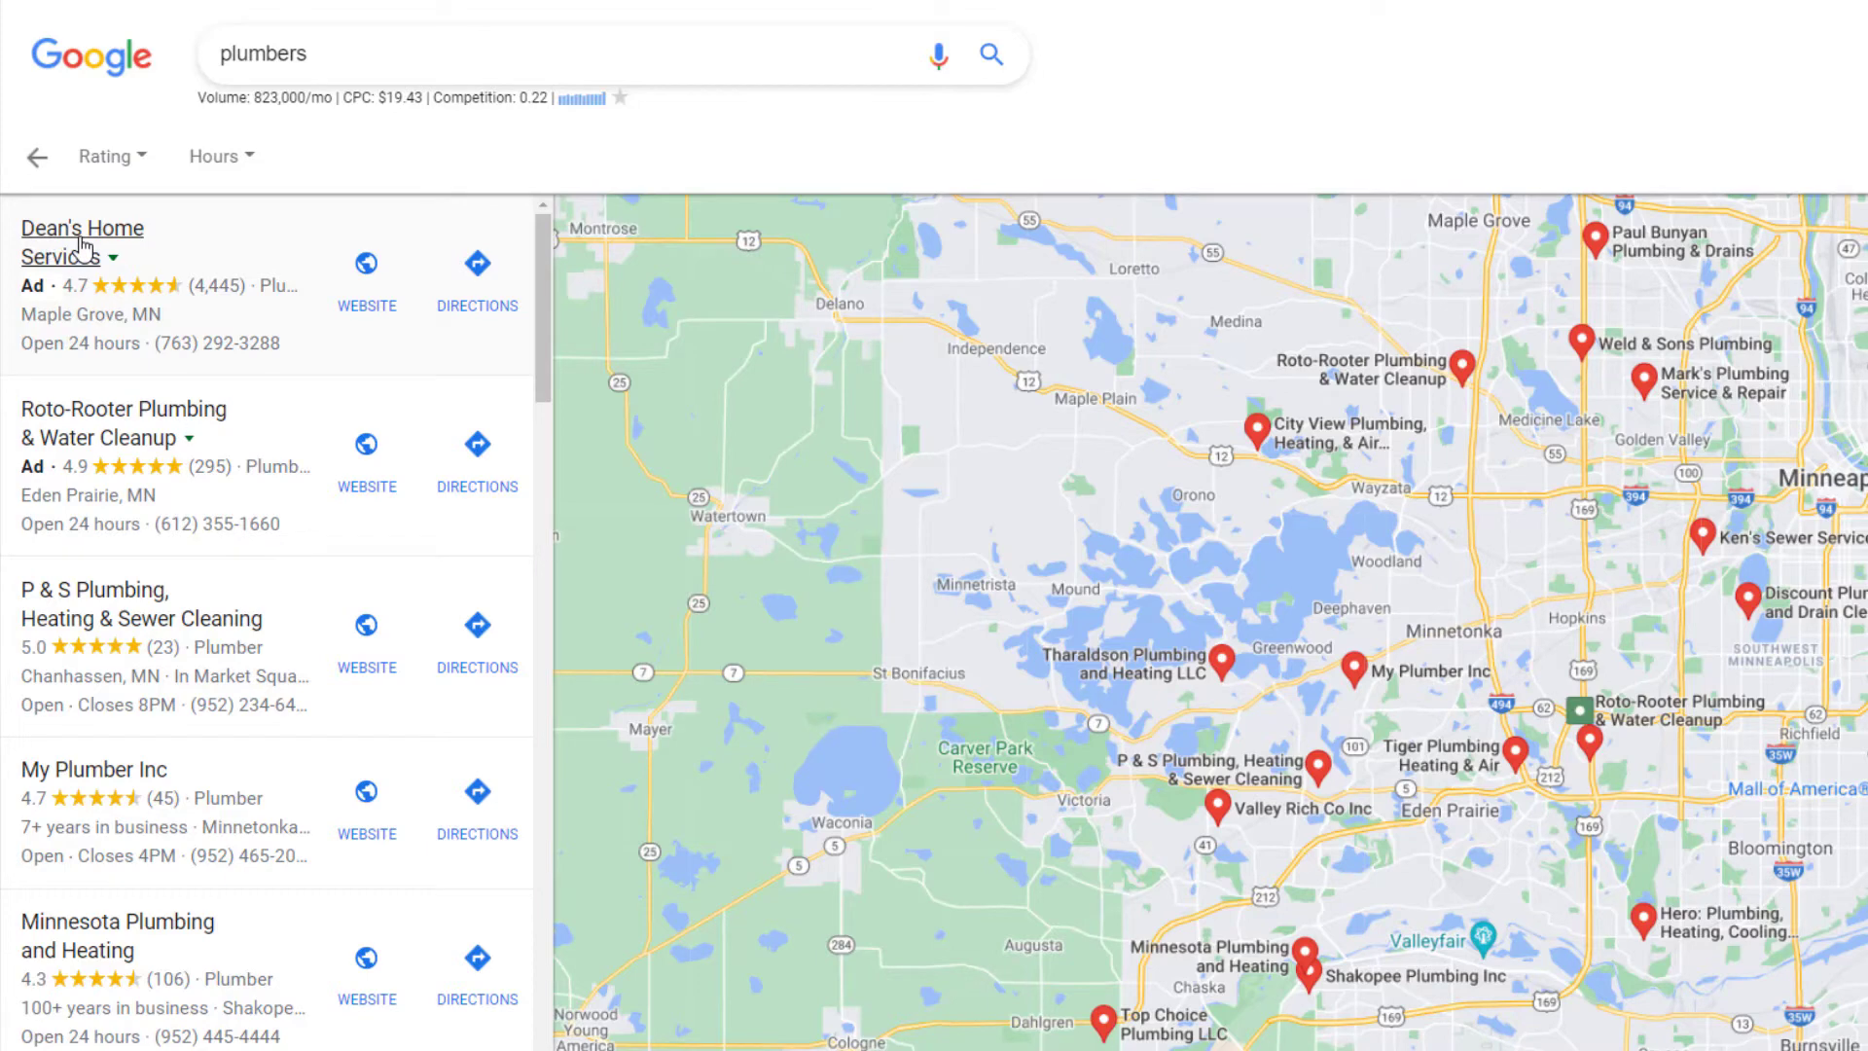
- Switch to the blank Notepad file and list the competitor terms "dean" and "deans" on separate lines
key("alt+Tab")
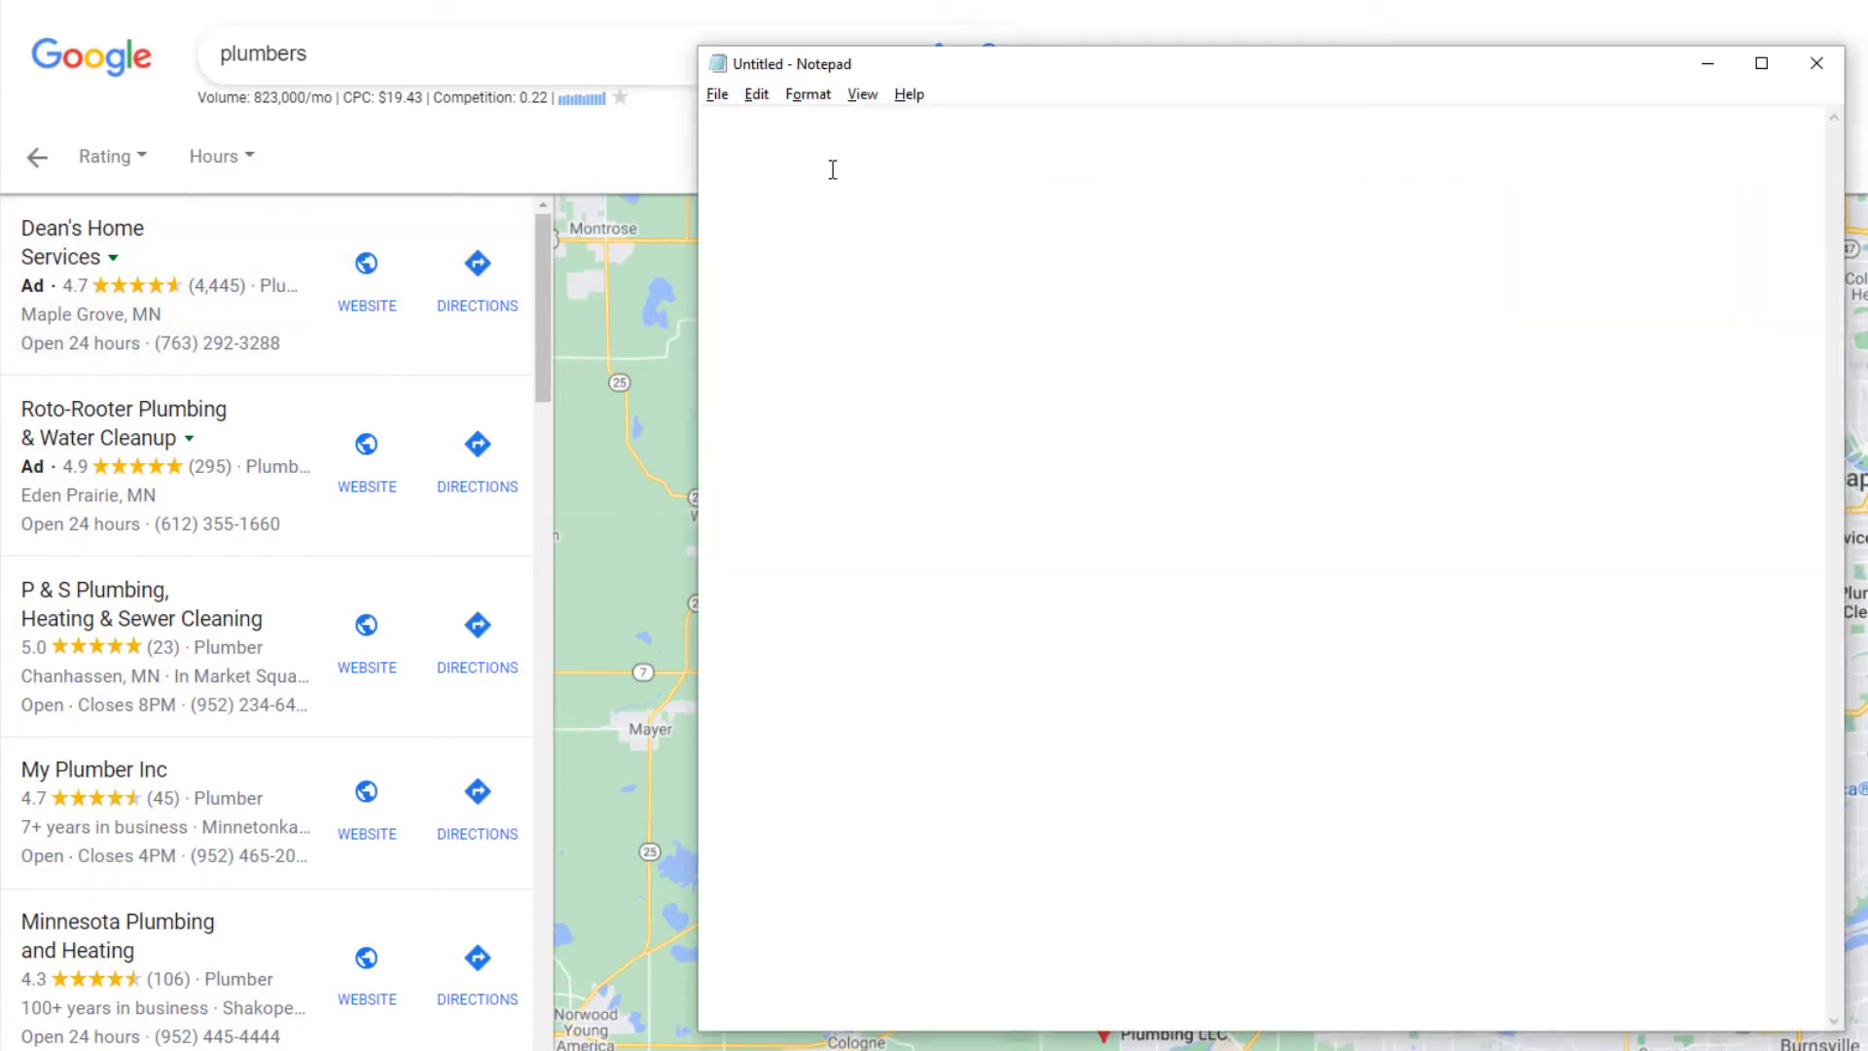
type("dean")
key("Return")
type("dea")
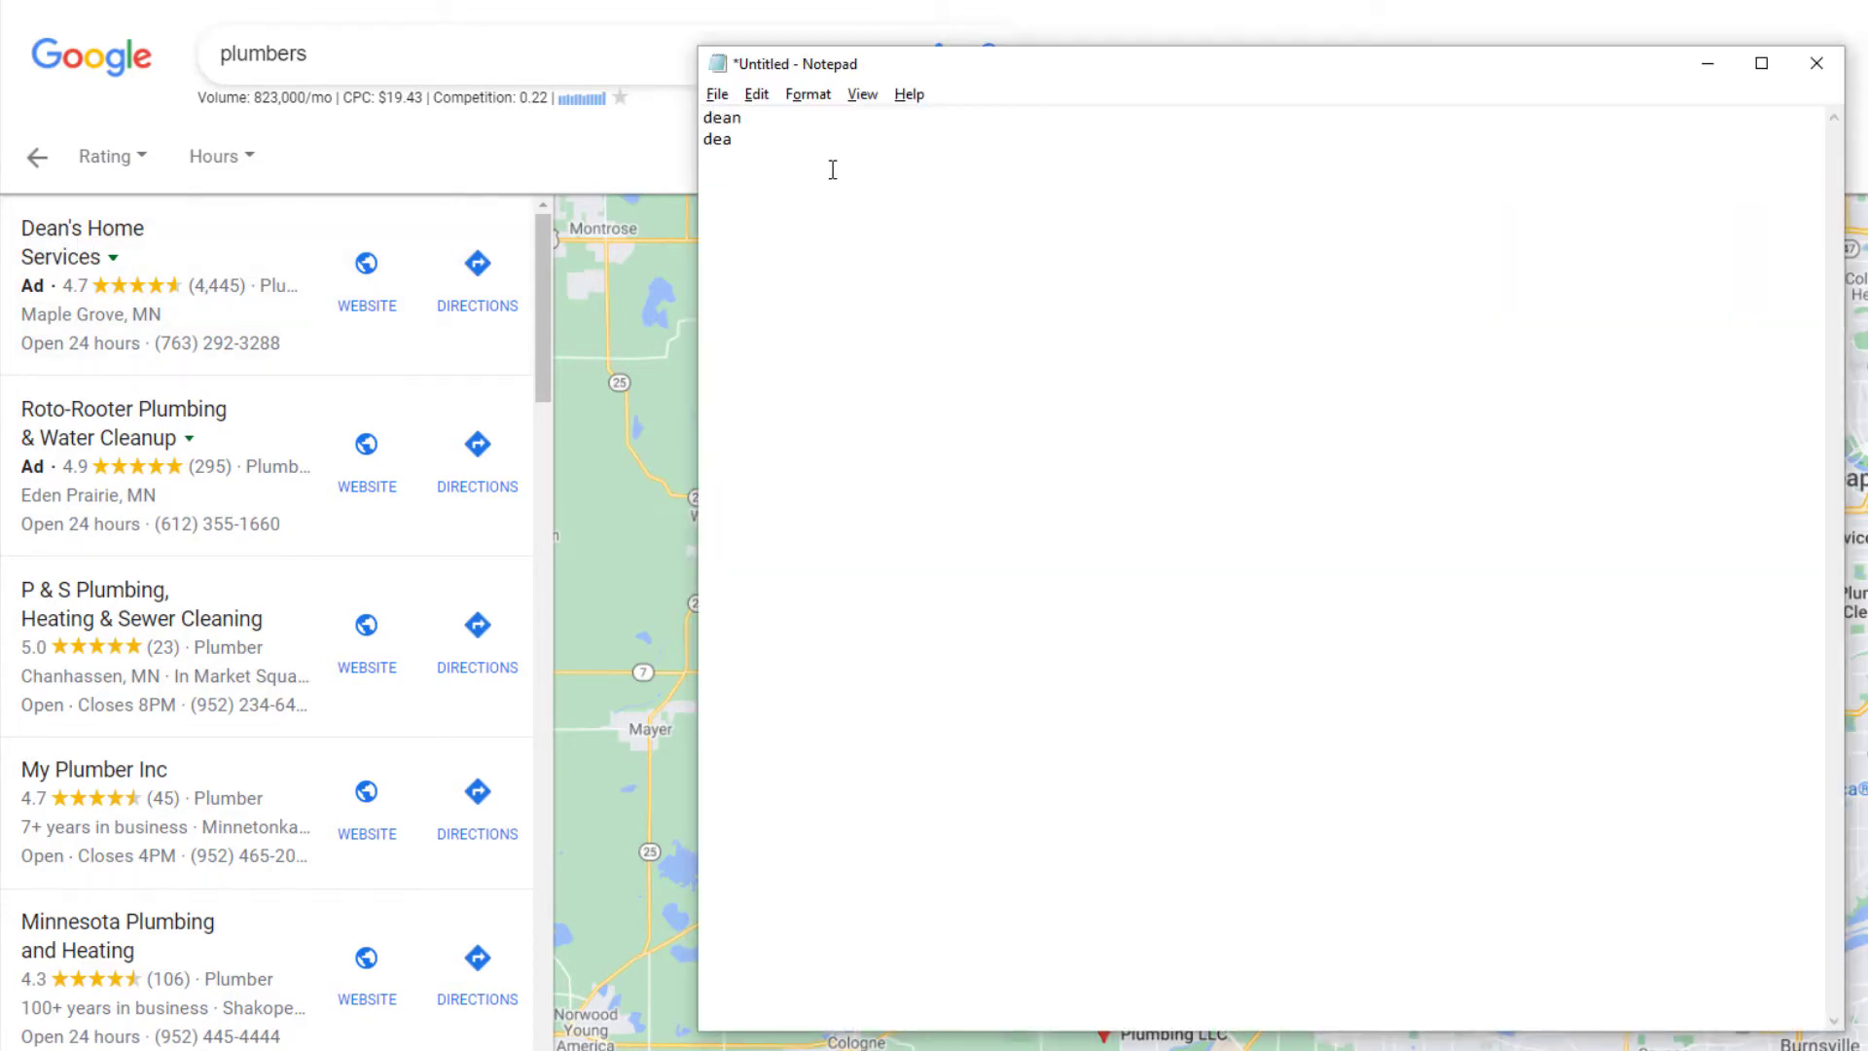
type("ns ")
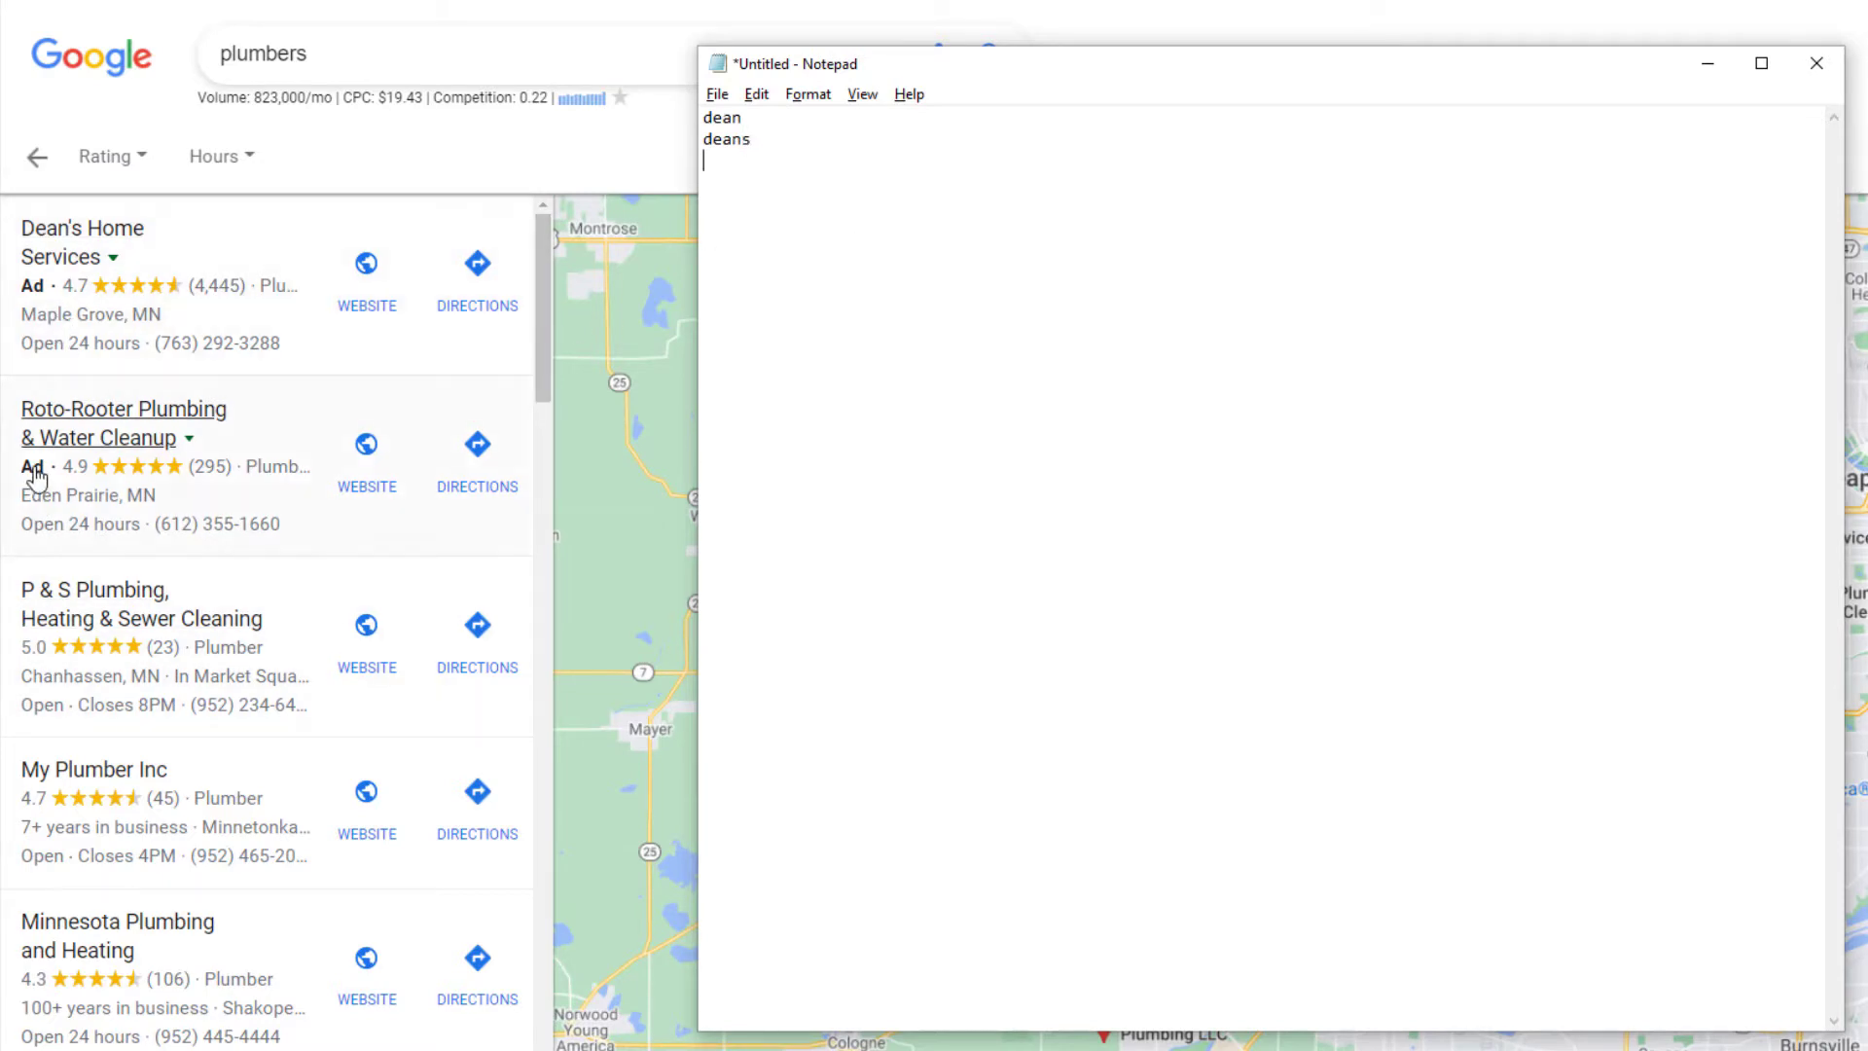
- Add "roto", "rooter", "p & S" and "p&s" to the Notepad list, each on its own line
type("rot")
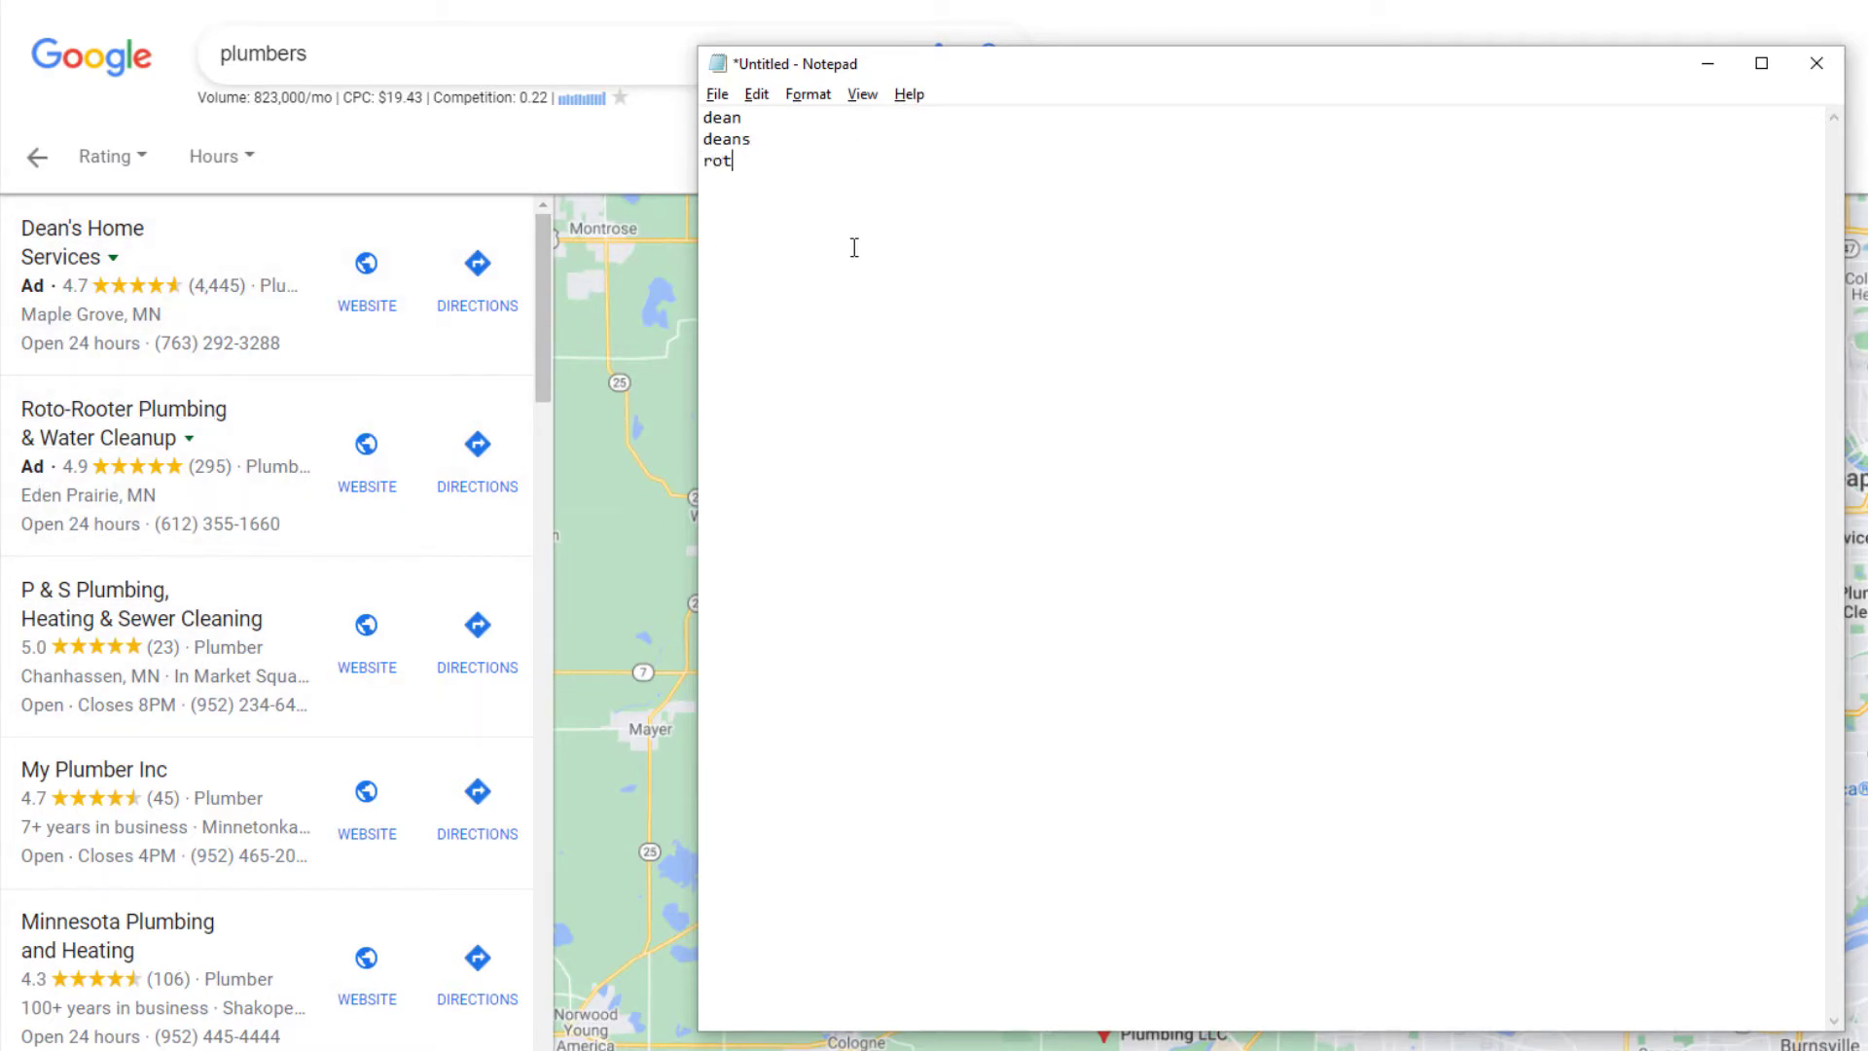
type("o")
type(" rooter")
key("Return")
type("p & S")
- Look through the Google plumber listings for more competitor business names
scroll(251, 507, "down", 10)
scroll(252, 507, "down", 4)
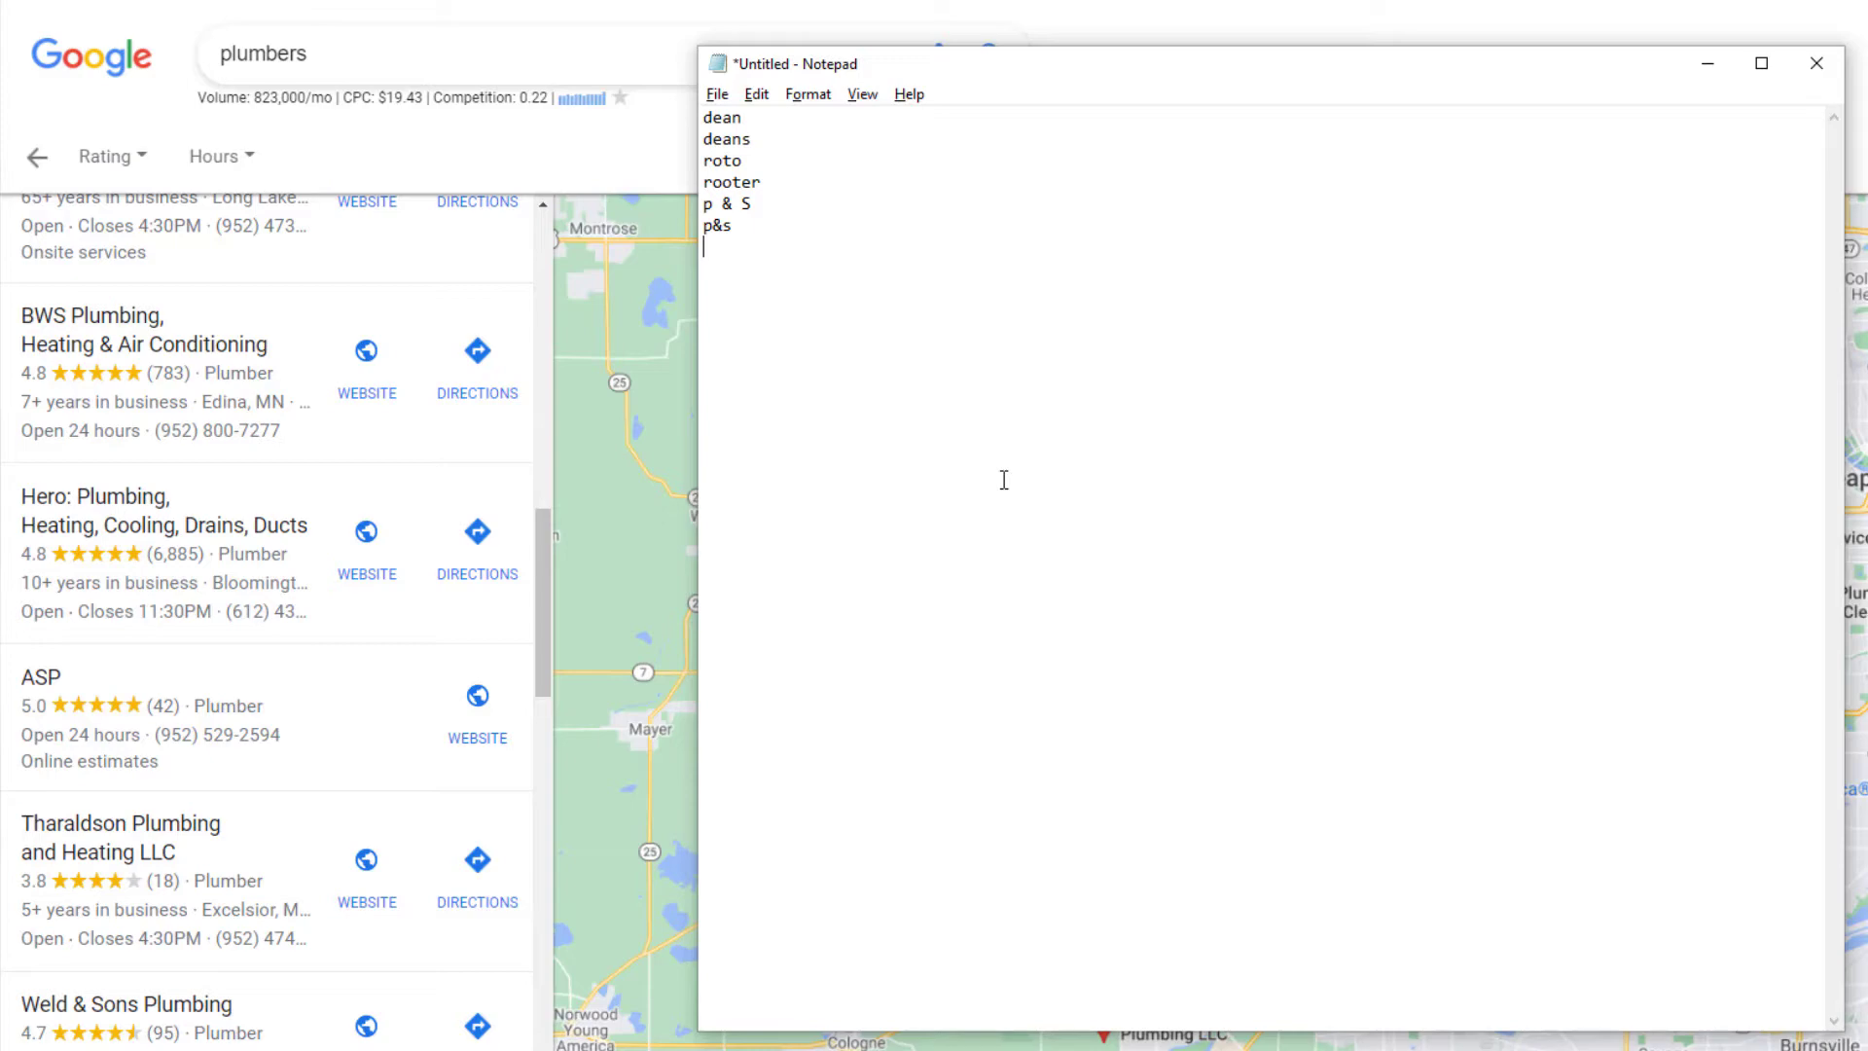
scroll(242, 668, "down", 15)
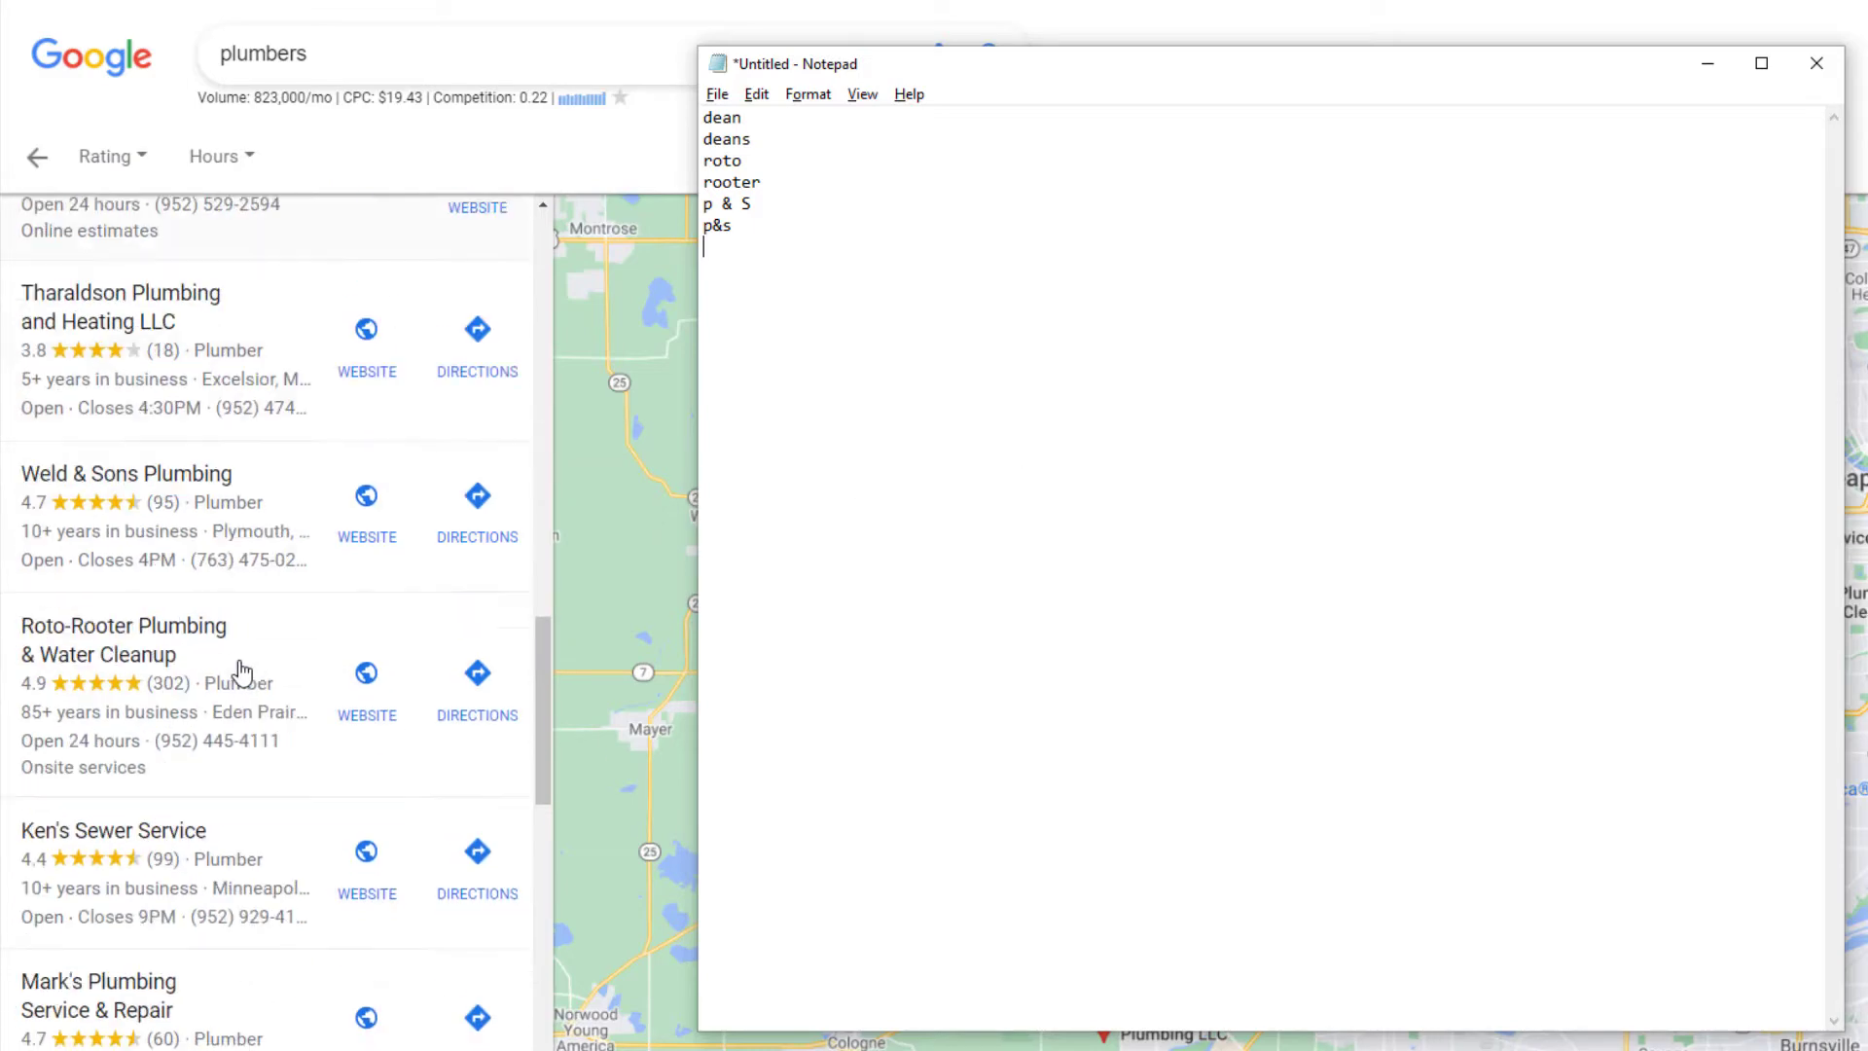
scroll(354, 817, "down", 2)
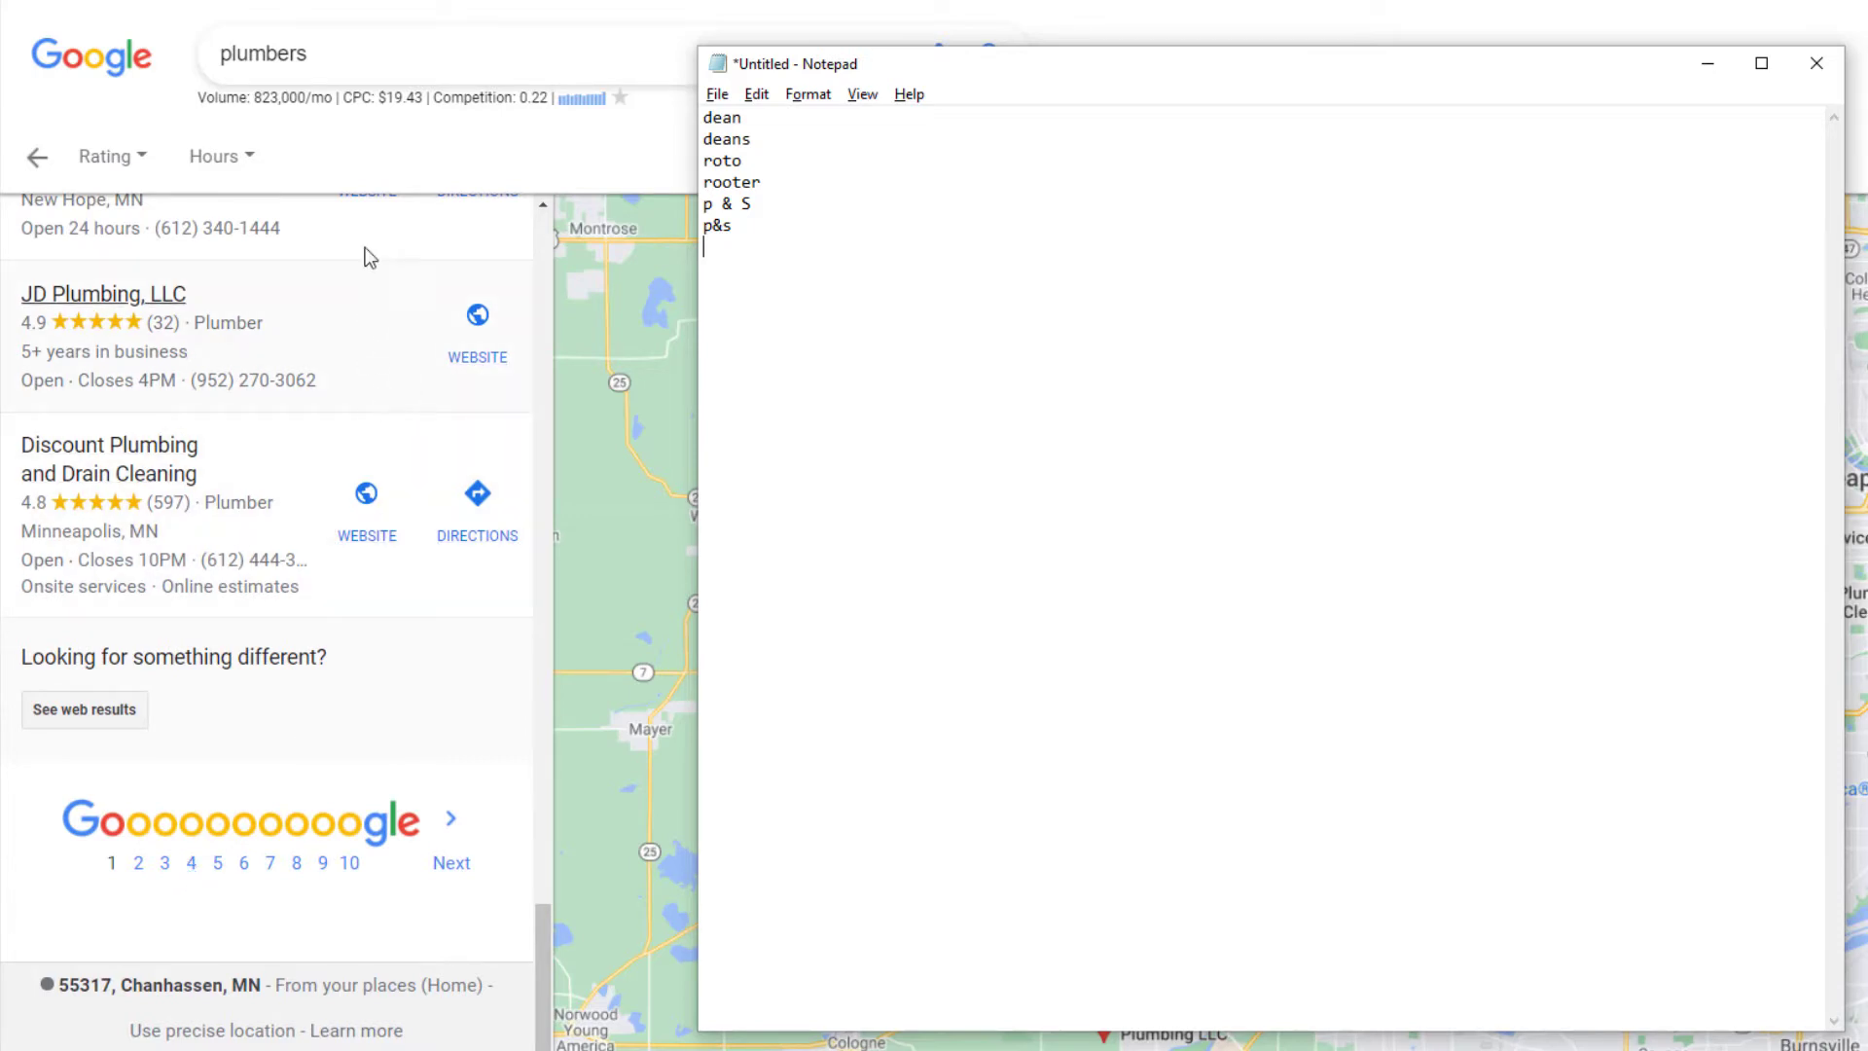
scroll(234, 637, "up", 15)
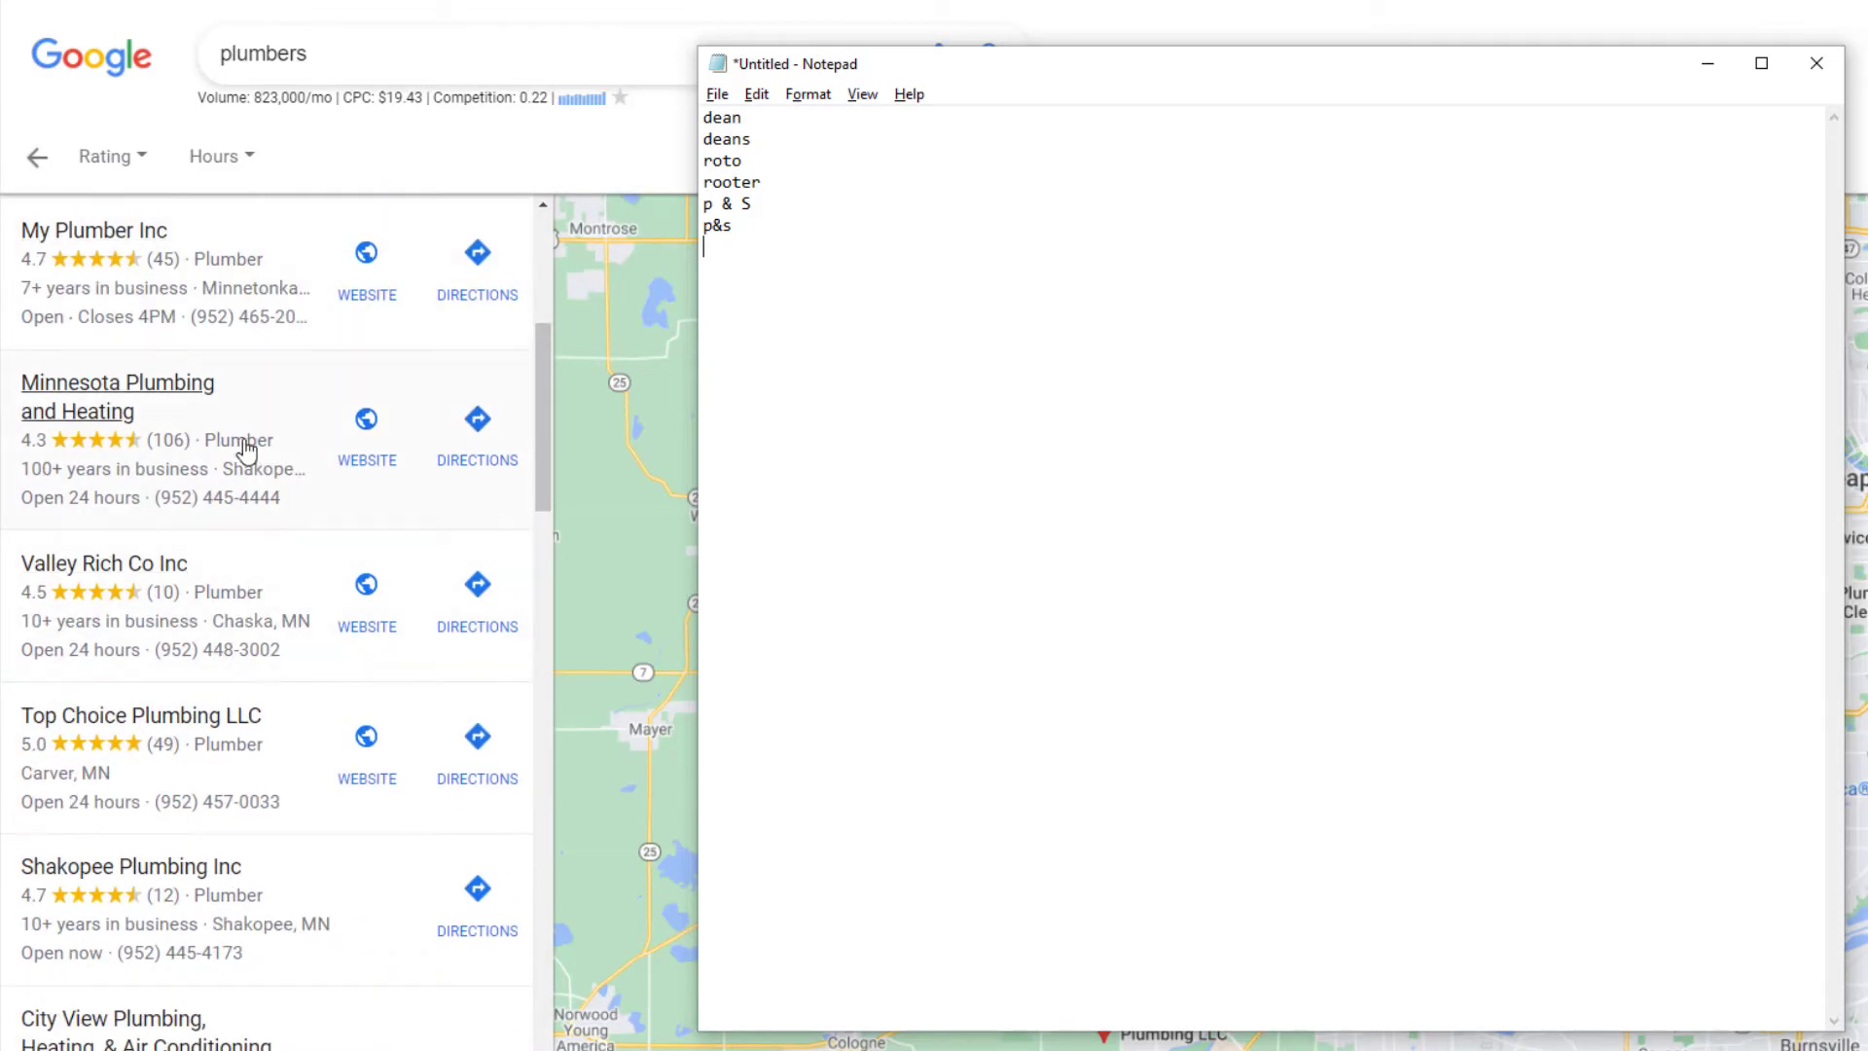
scroll(233, 452, "down", 15)
scroll(149, 834, "down", 15)
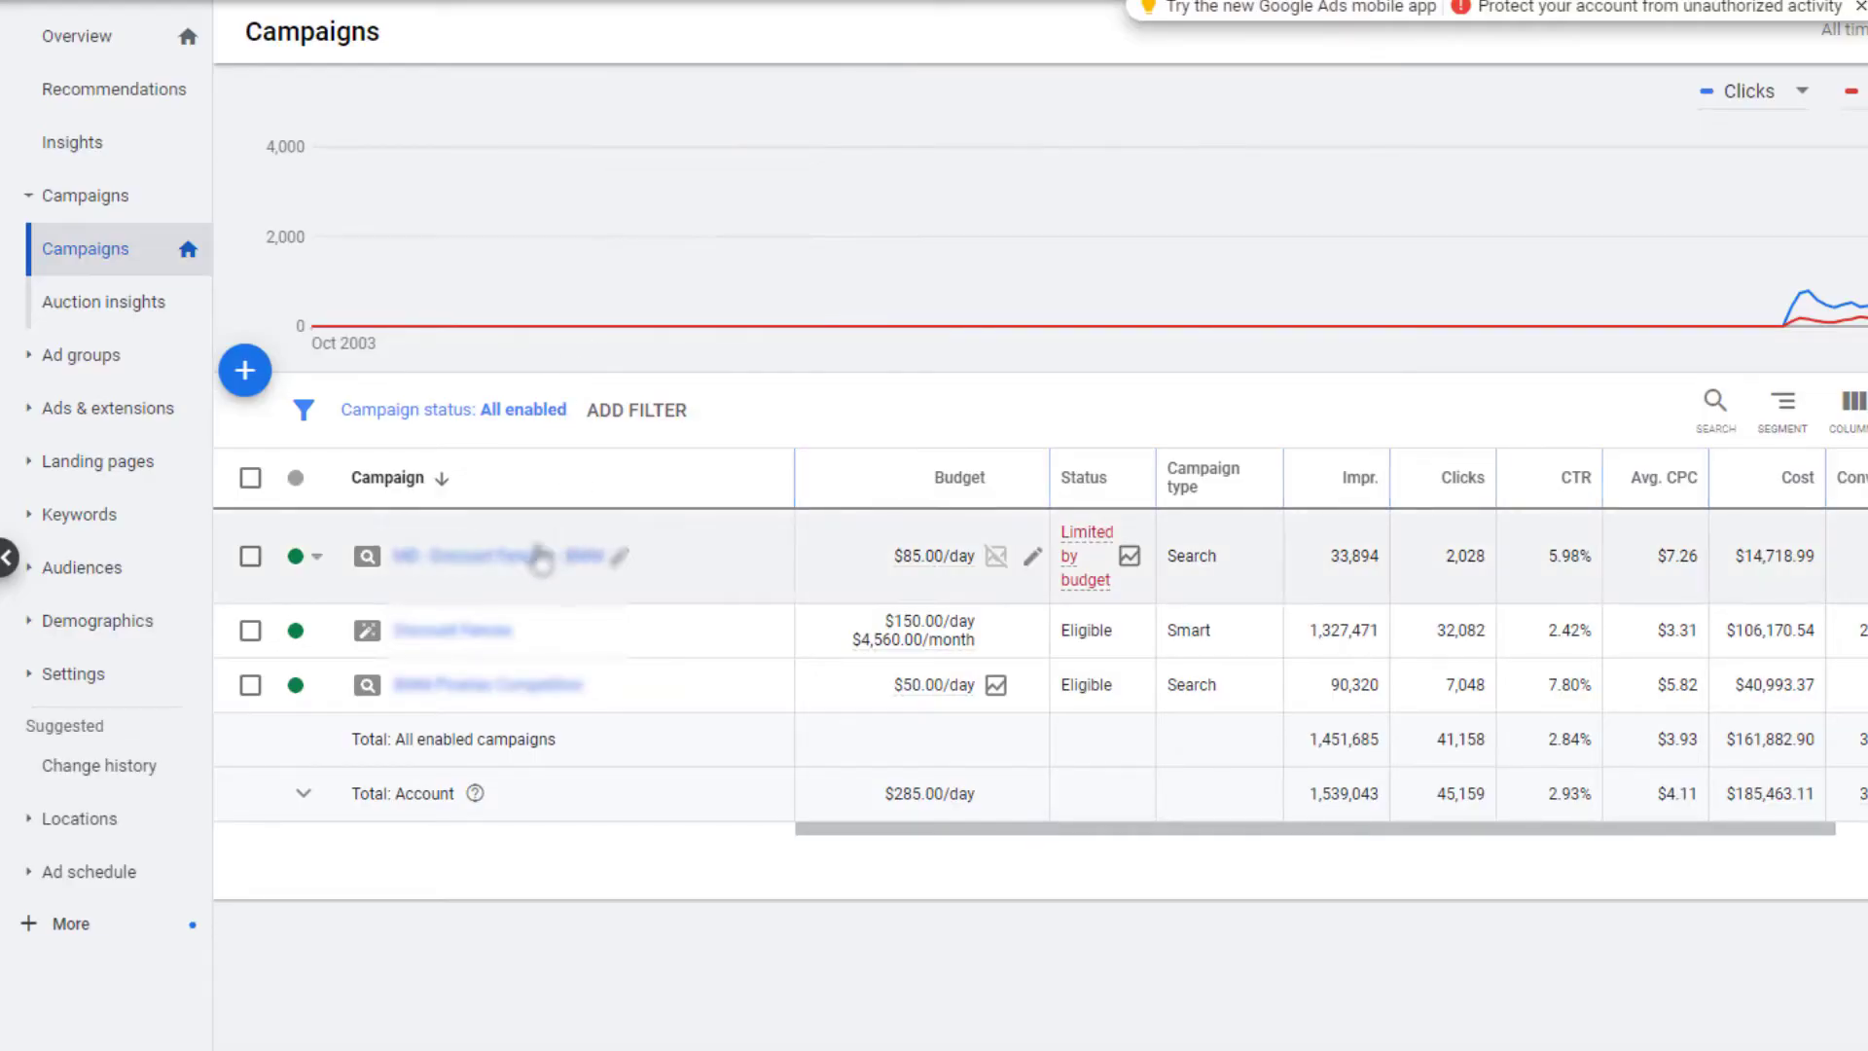
- Open the search terms report of the $85.00/day Search campaign in Google Ads
left_click(522, 559)
left_click(146, 465)
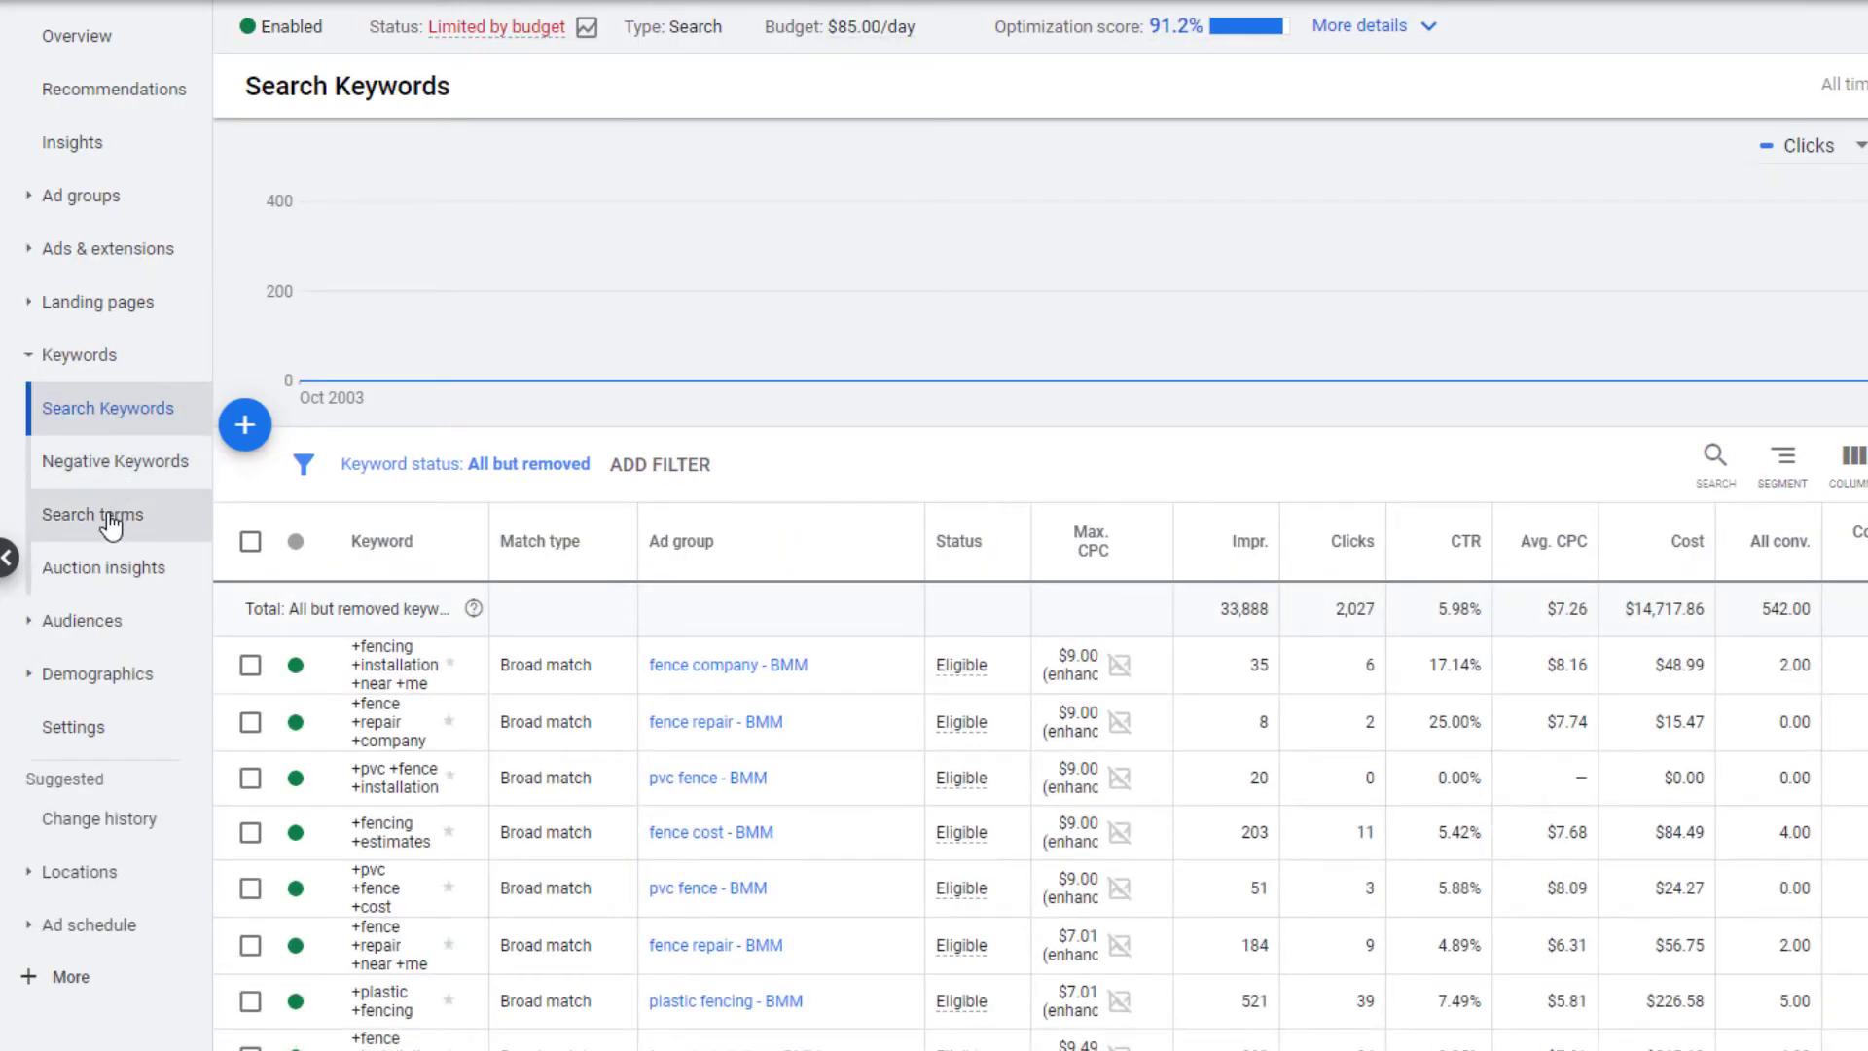
left_click(110, 524)
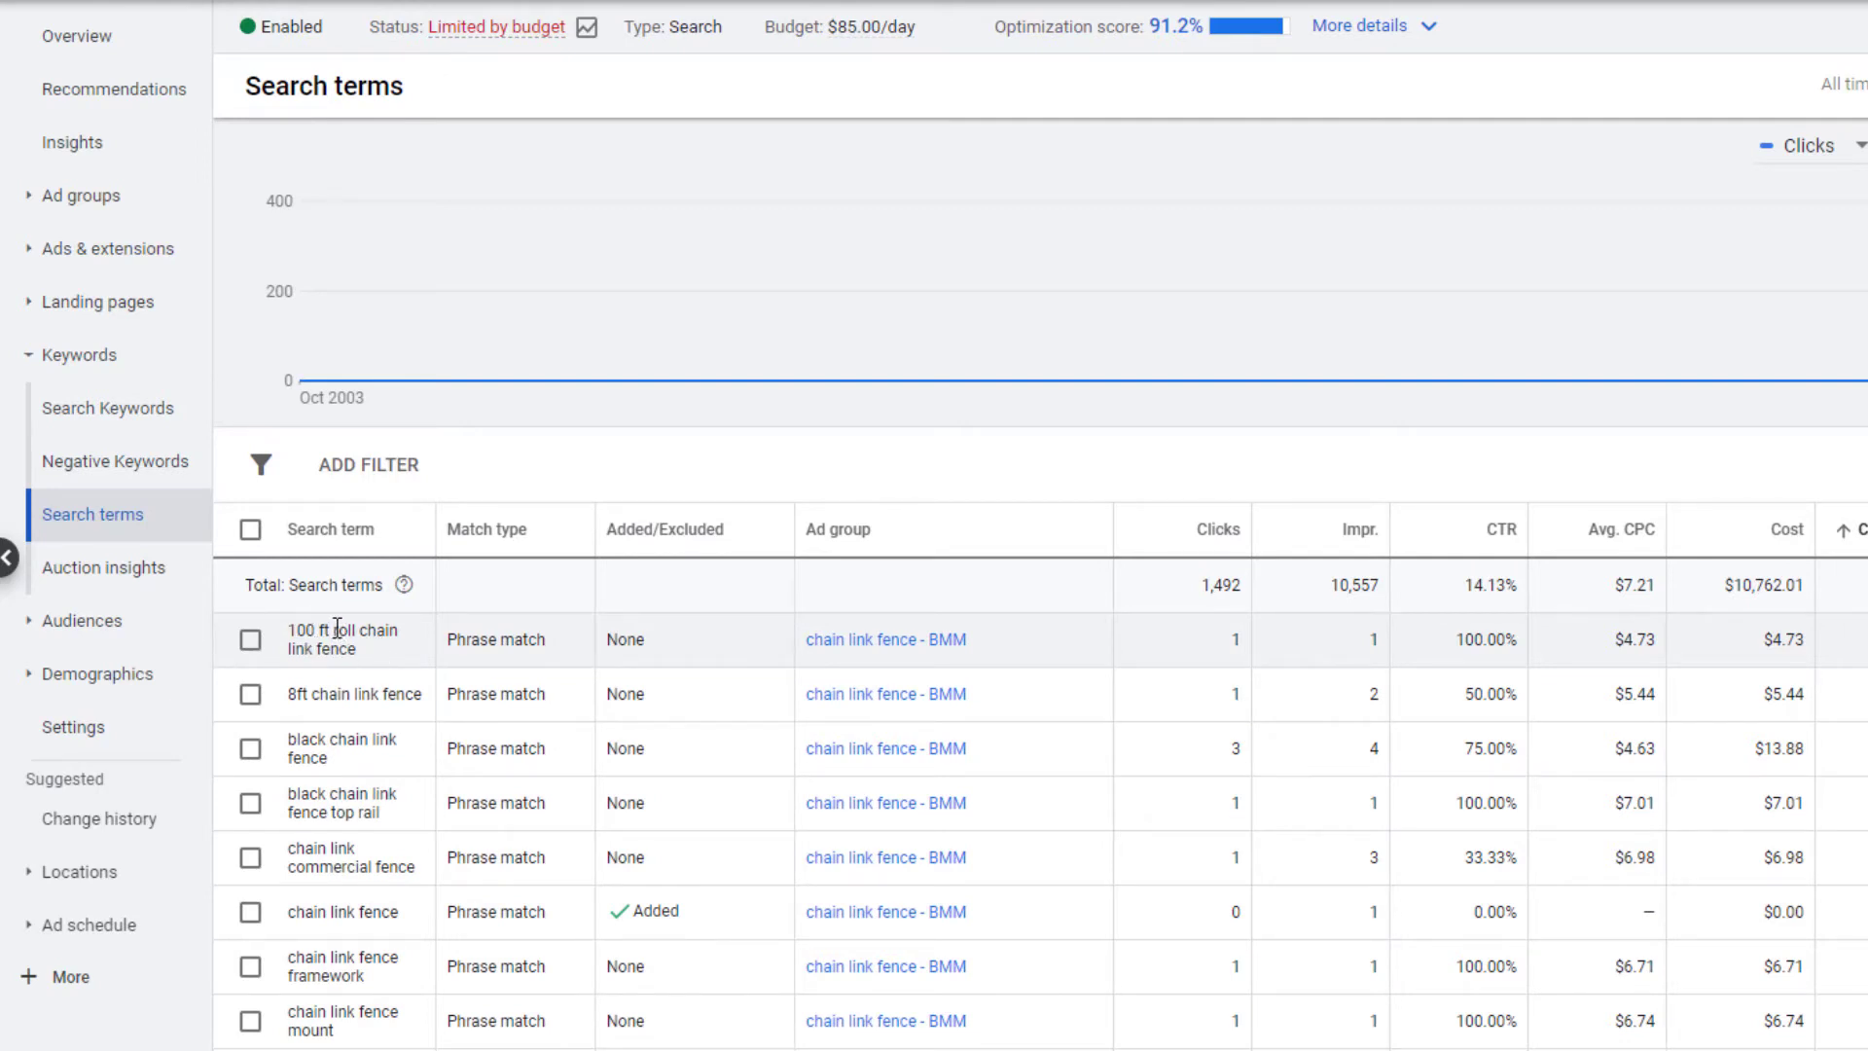
- Pick out "roll" in the search term "100 ft roll chain link fence" and add it to the Notepad list
left_click_drag(336, 626, 356, 628)
key("alt+Tab")
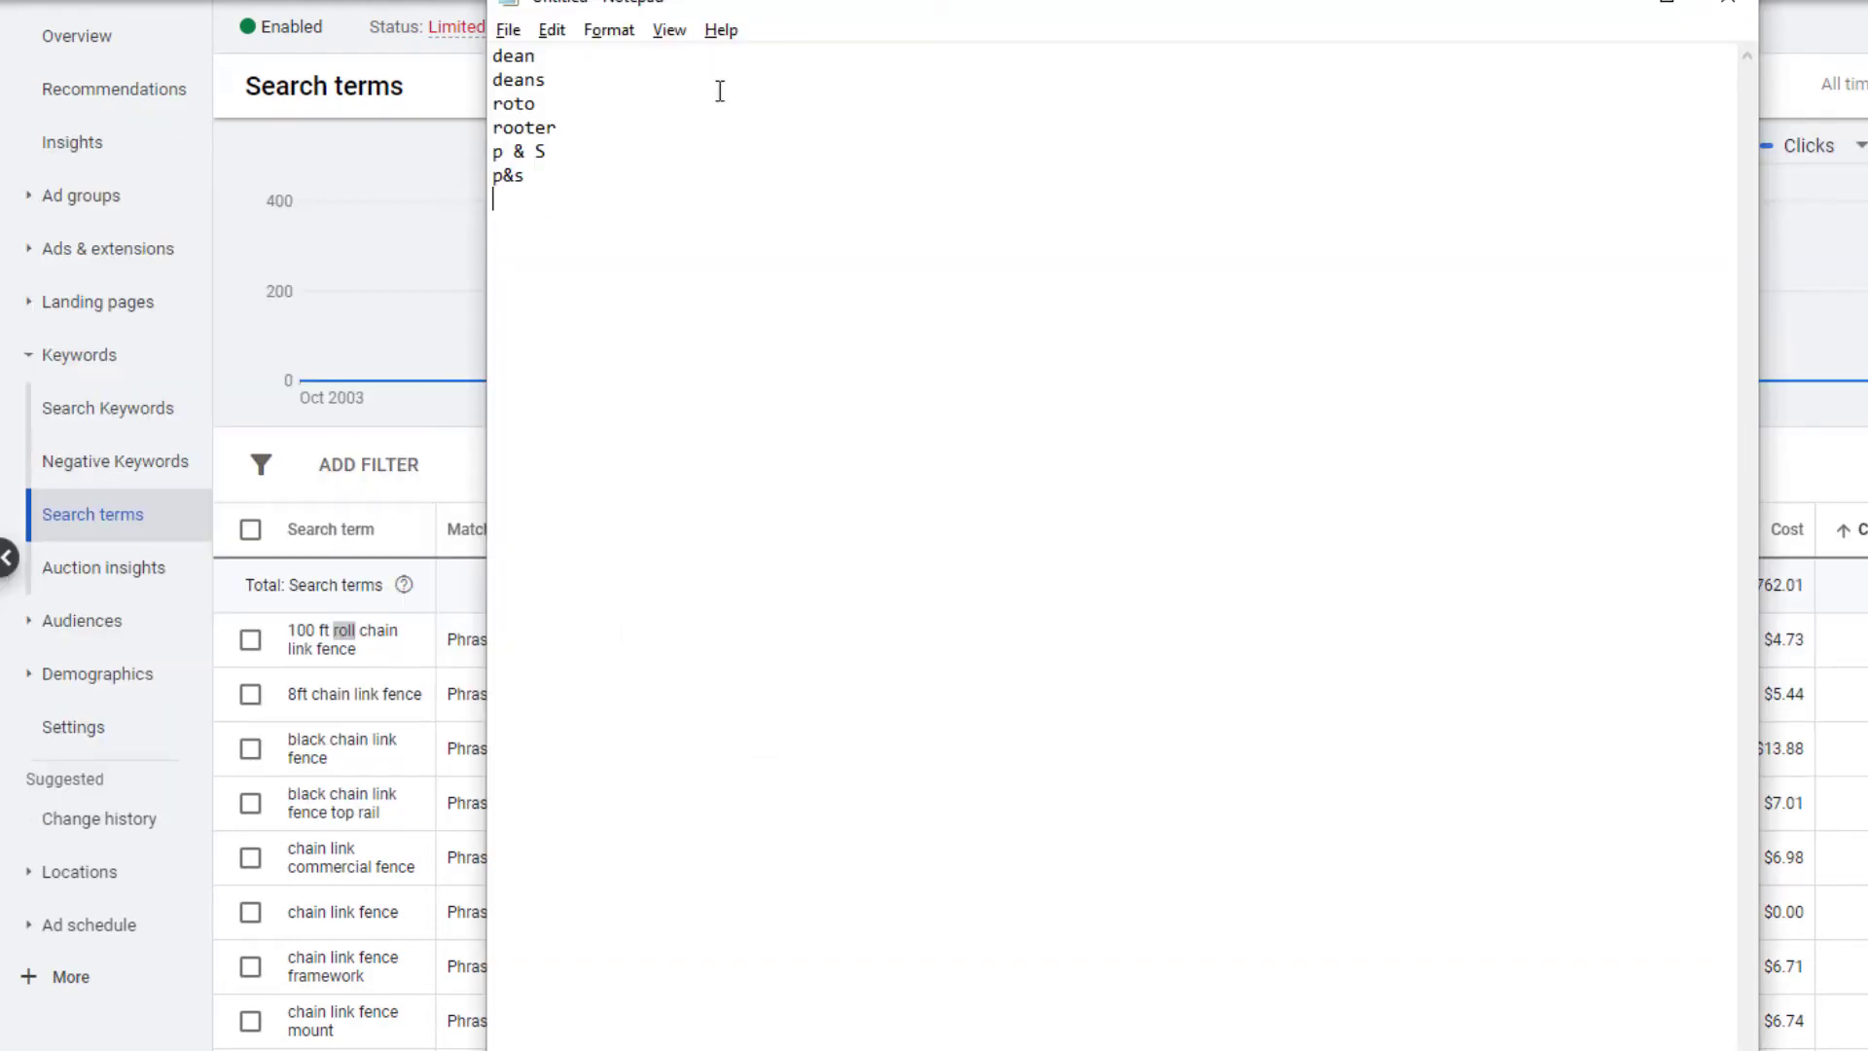
left_click_drag(757, 17, 767, 0)
type("roll")
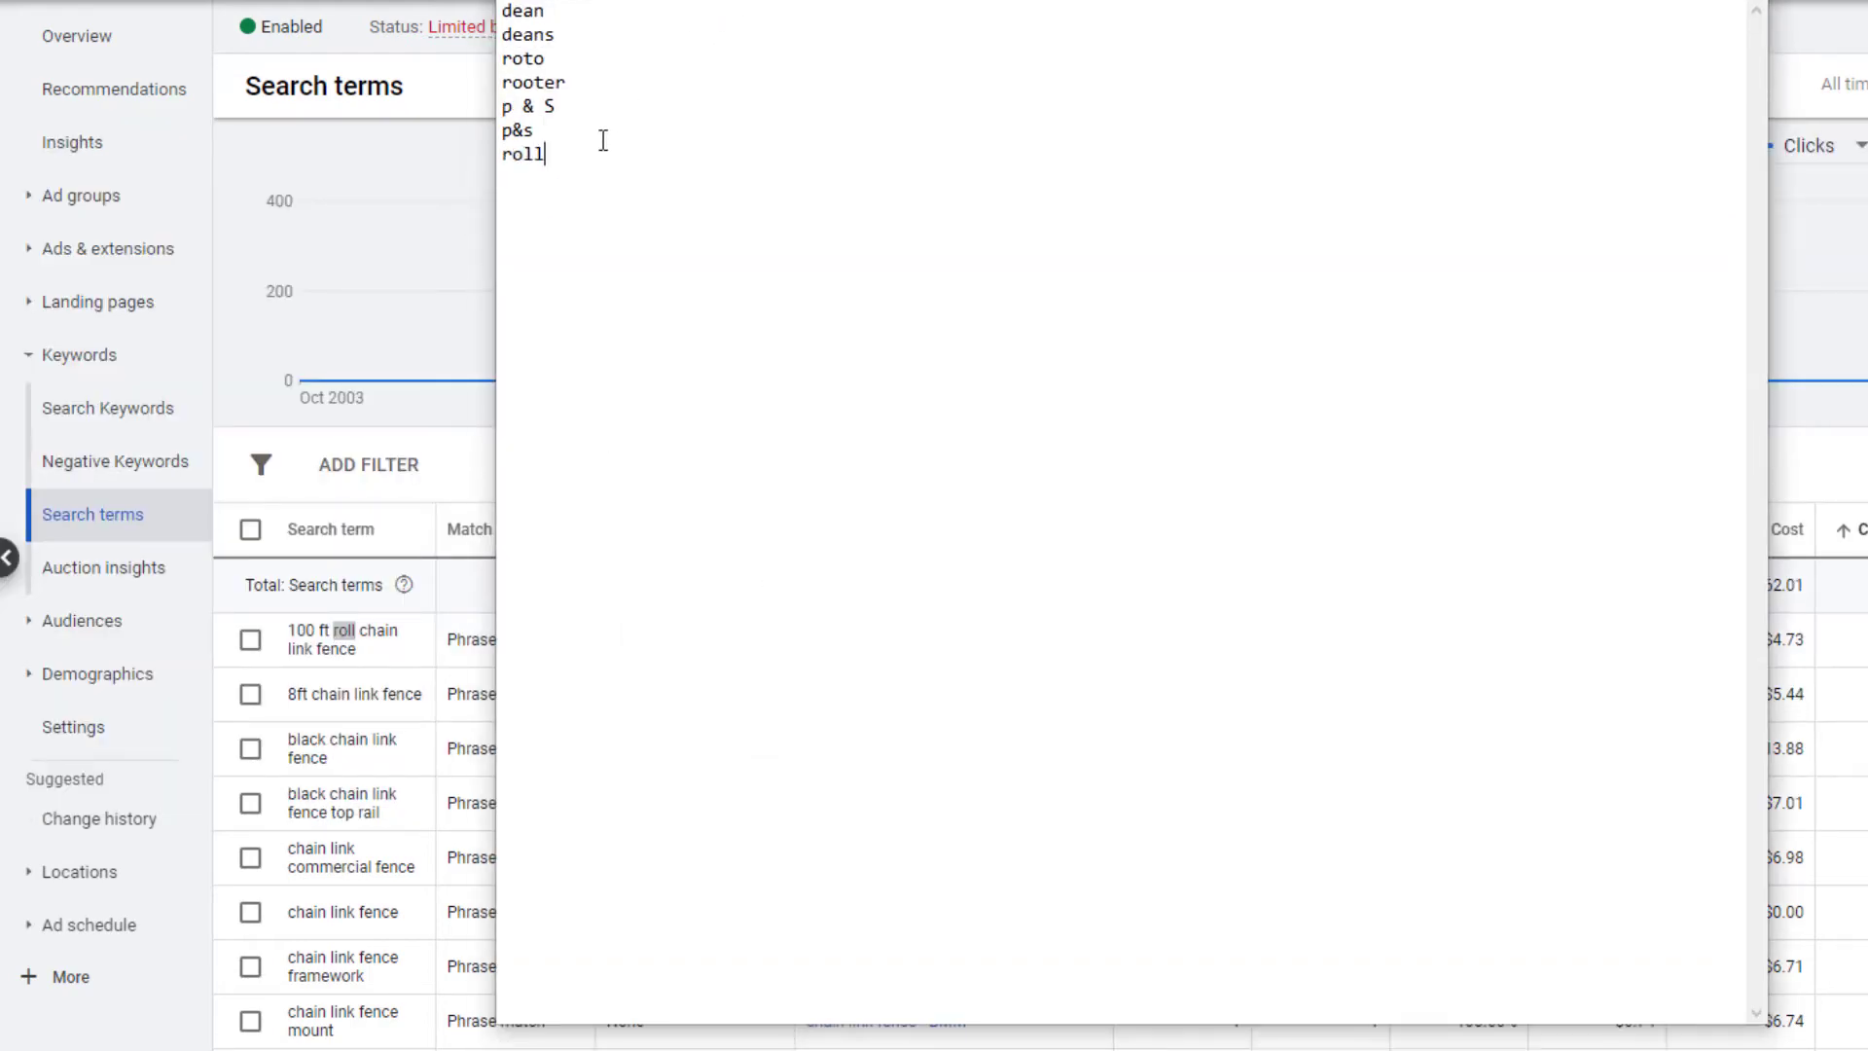
- Copy "8ft" from the search term "8ft chain link fence" in Google Ads onto a new line in the Notepad list
key("alt+Tab")
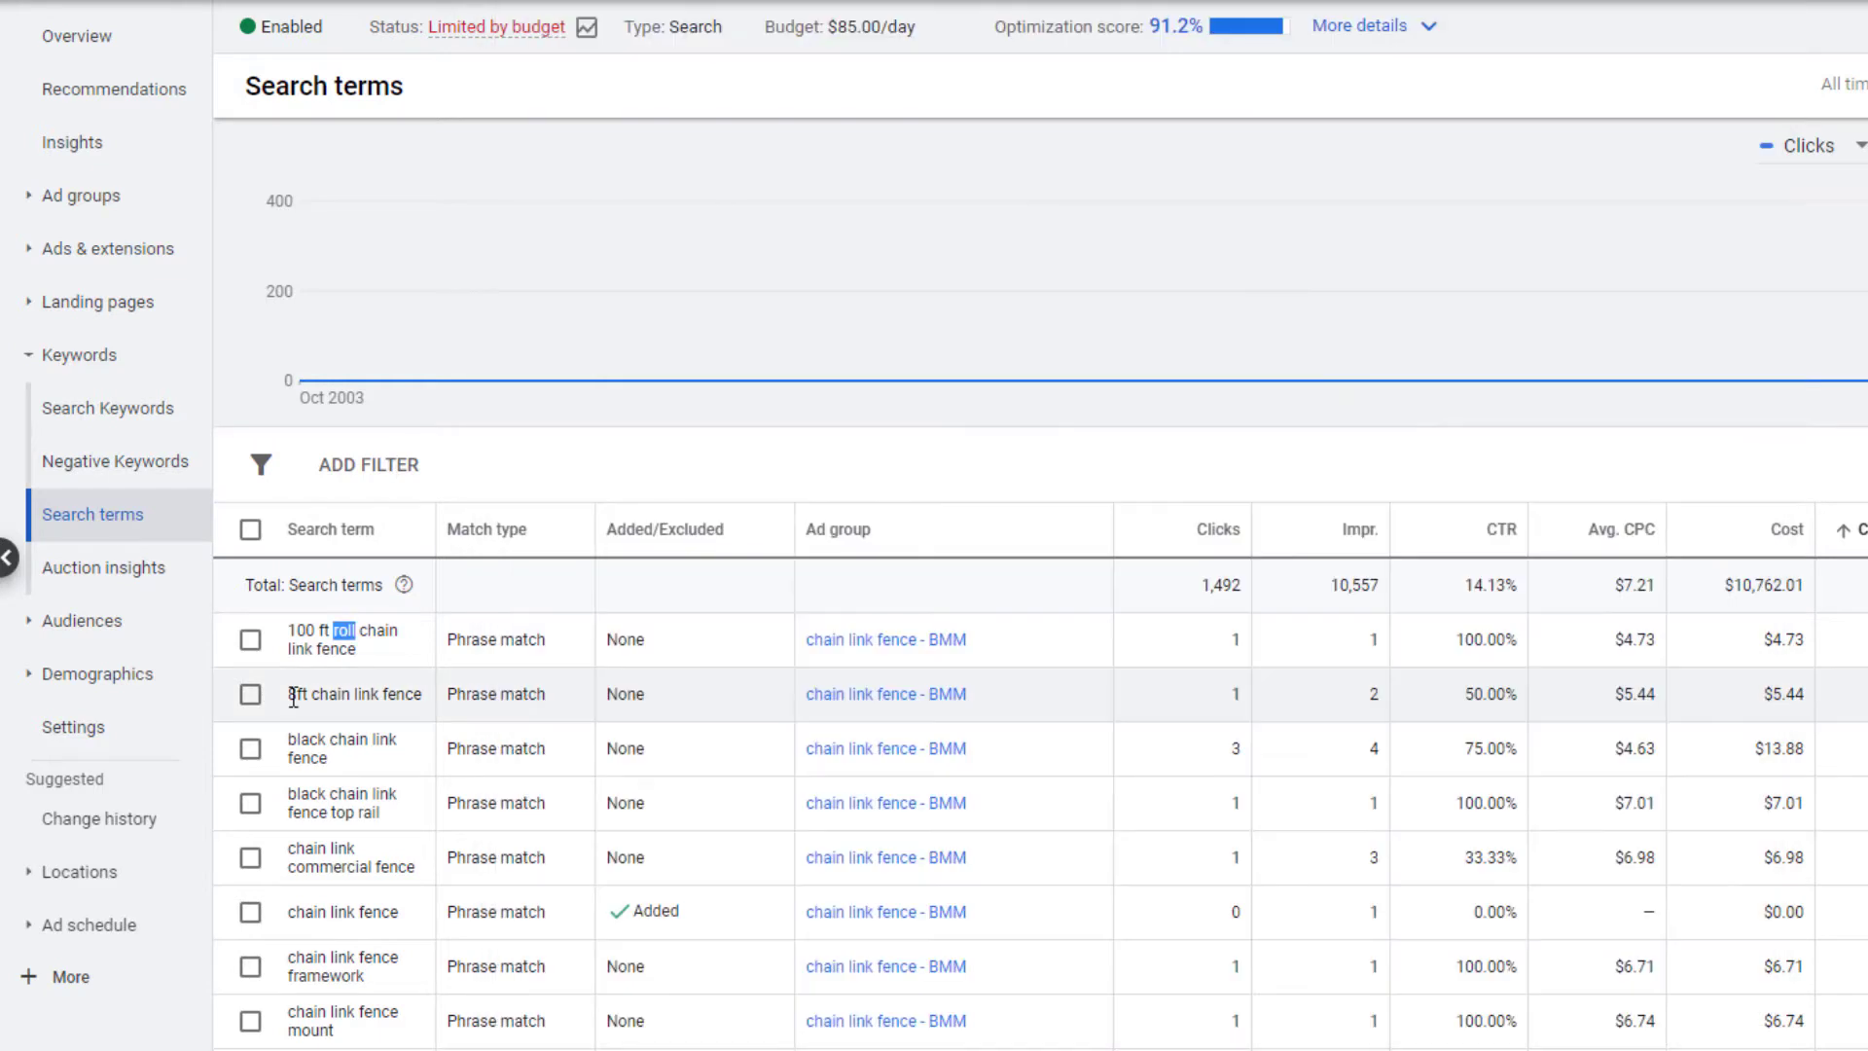
left_click_drag(292, 695, 308, 692)
key("ctrl+c")
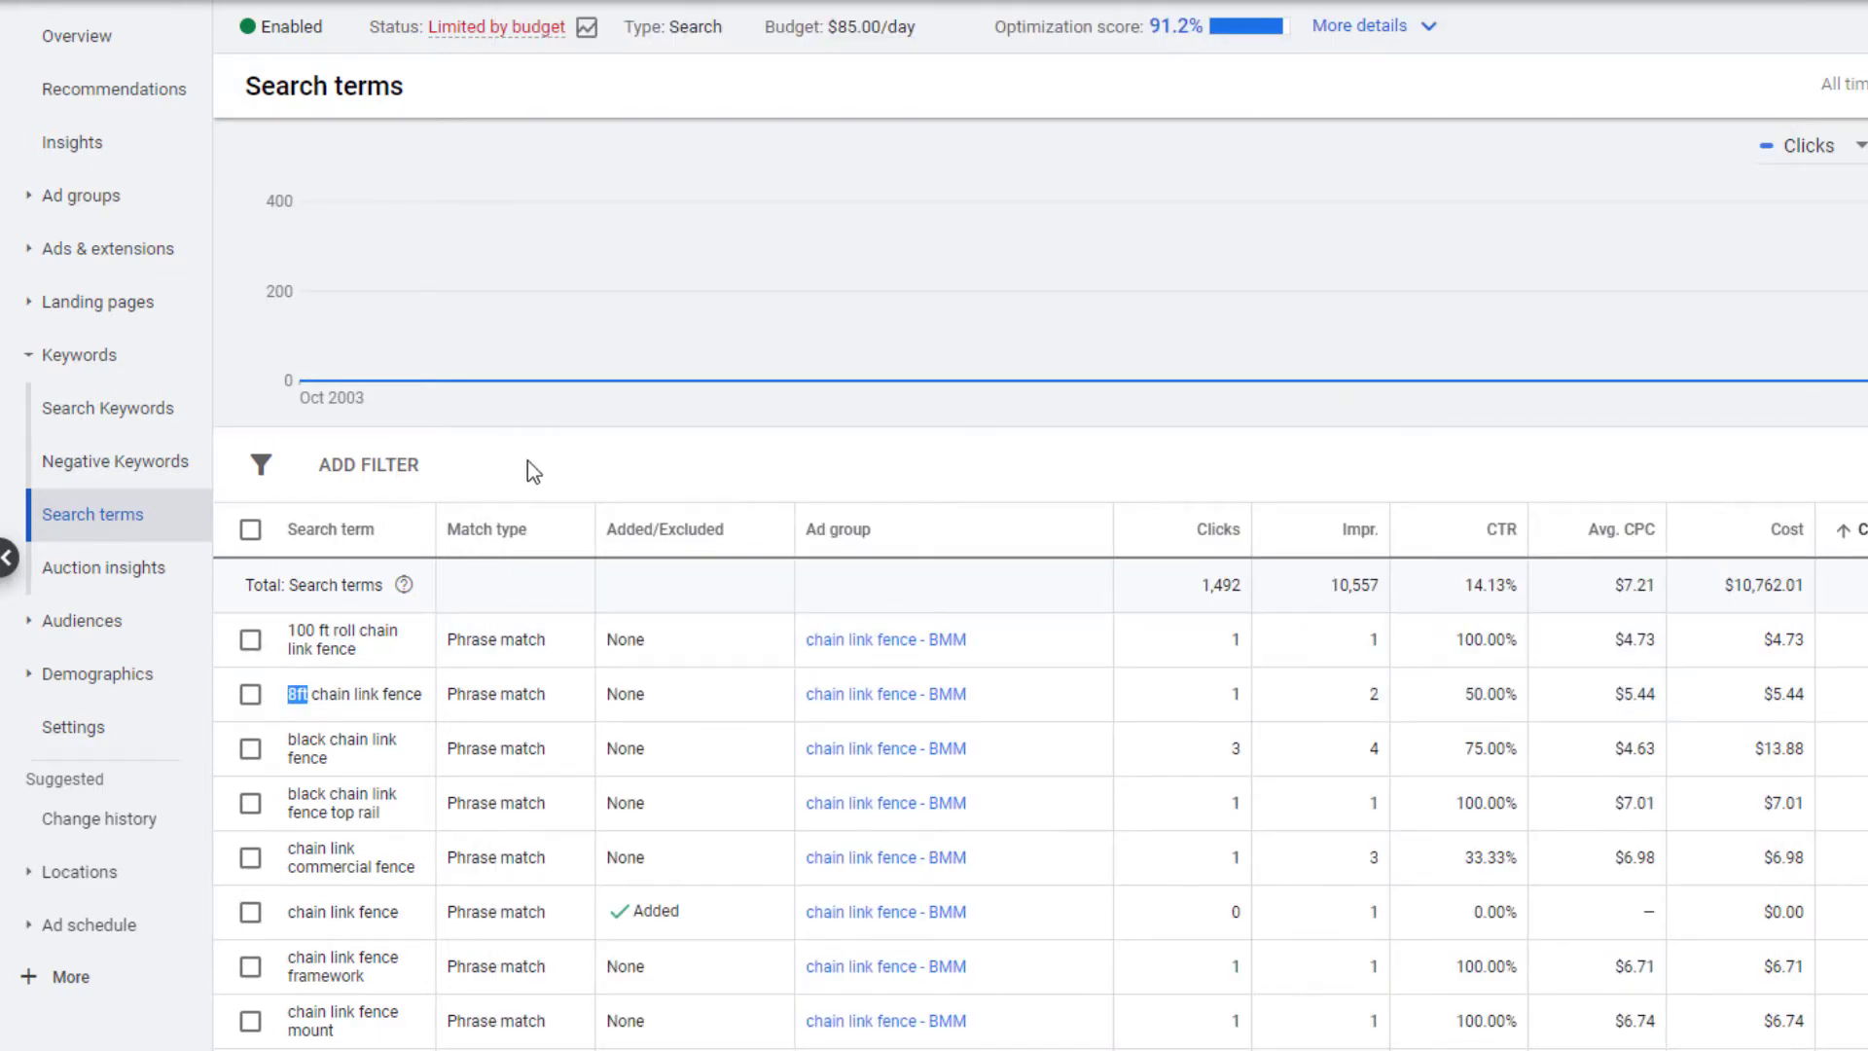
key("alt+Tab")
key("ctrl+v")
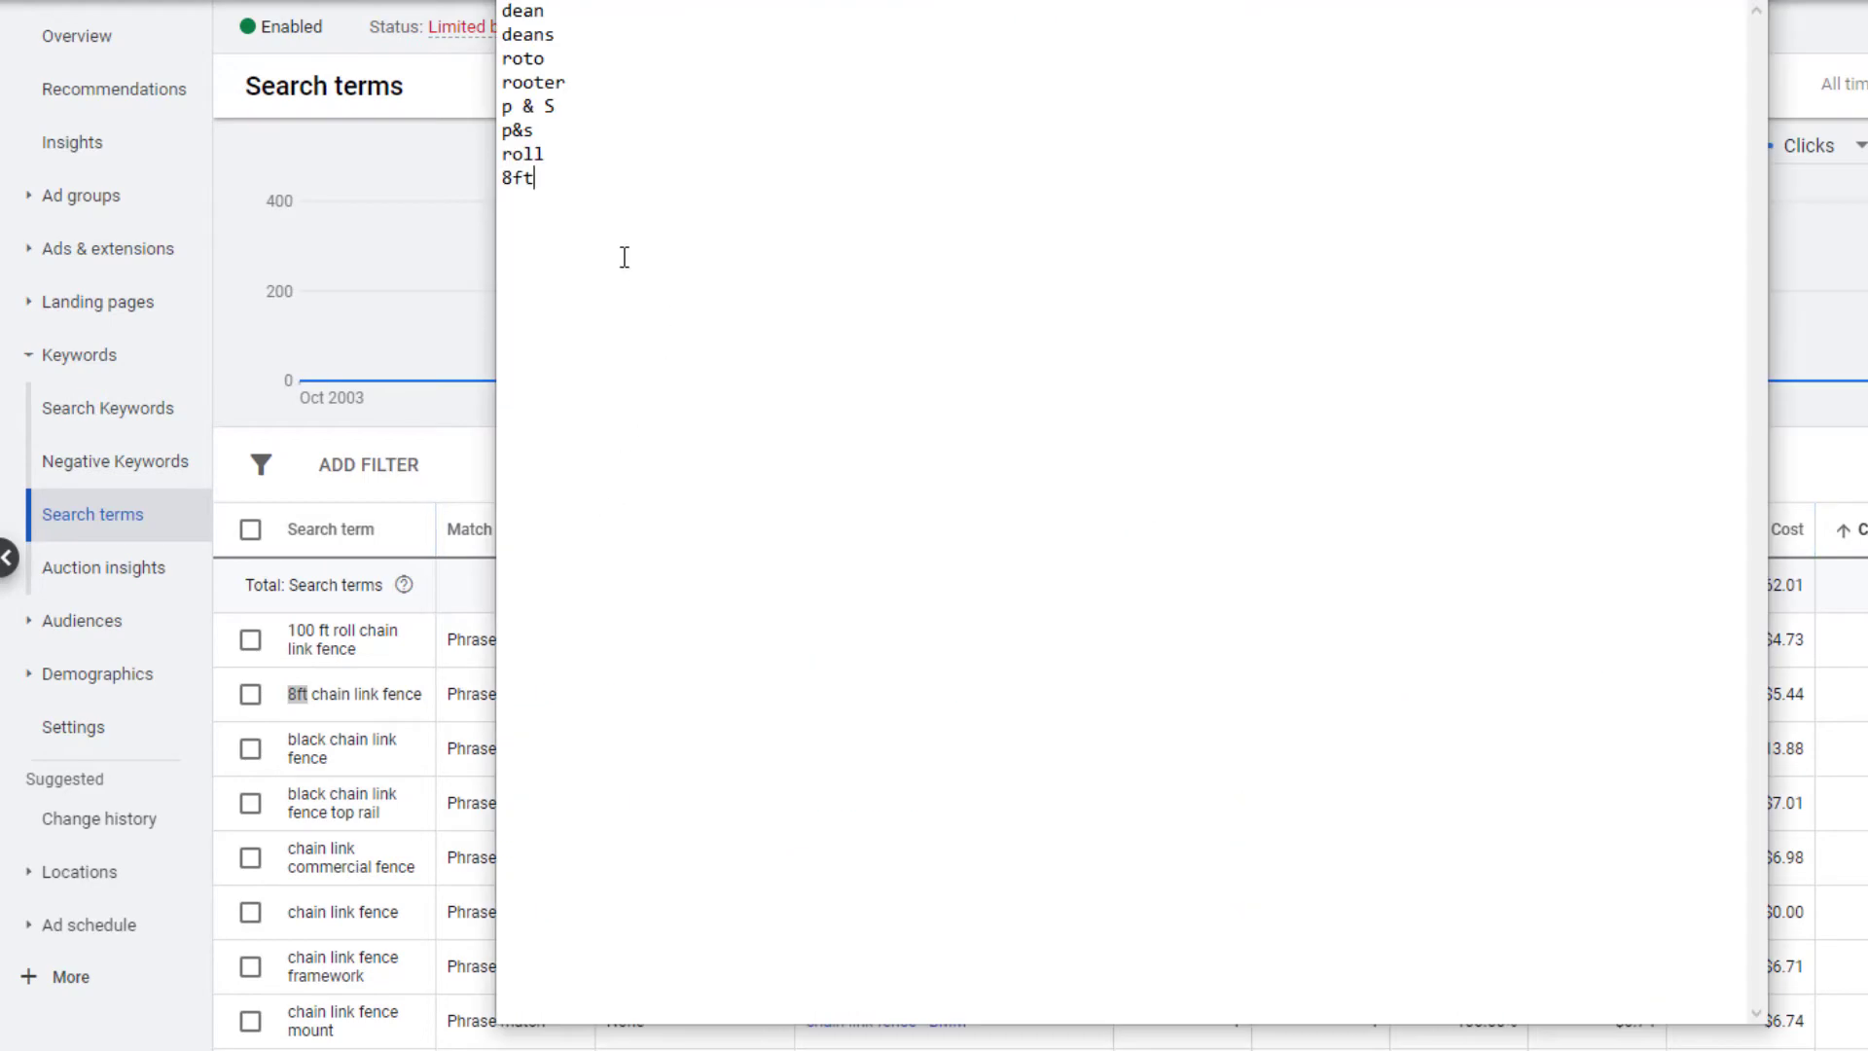
- Copy "black" from the search term "black chain link fence" into the Notepad list and start a new line after it
left_click(421, 100)
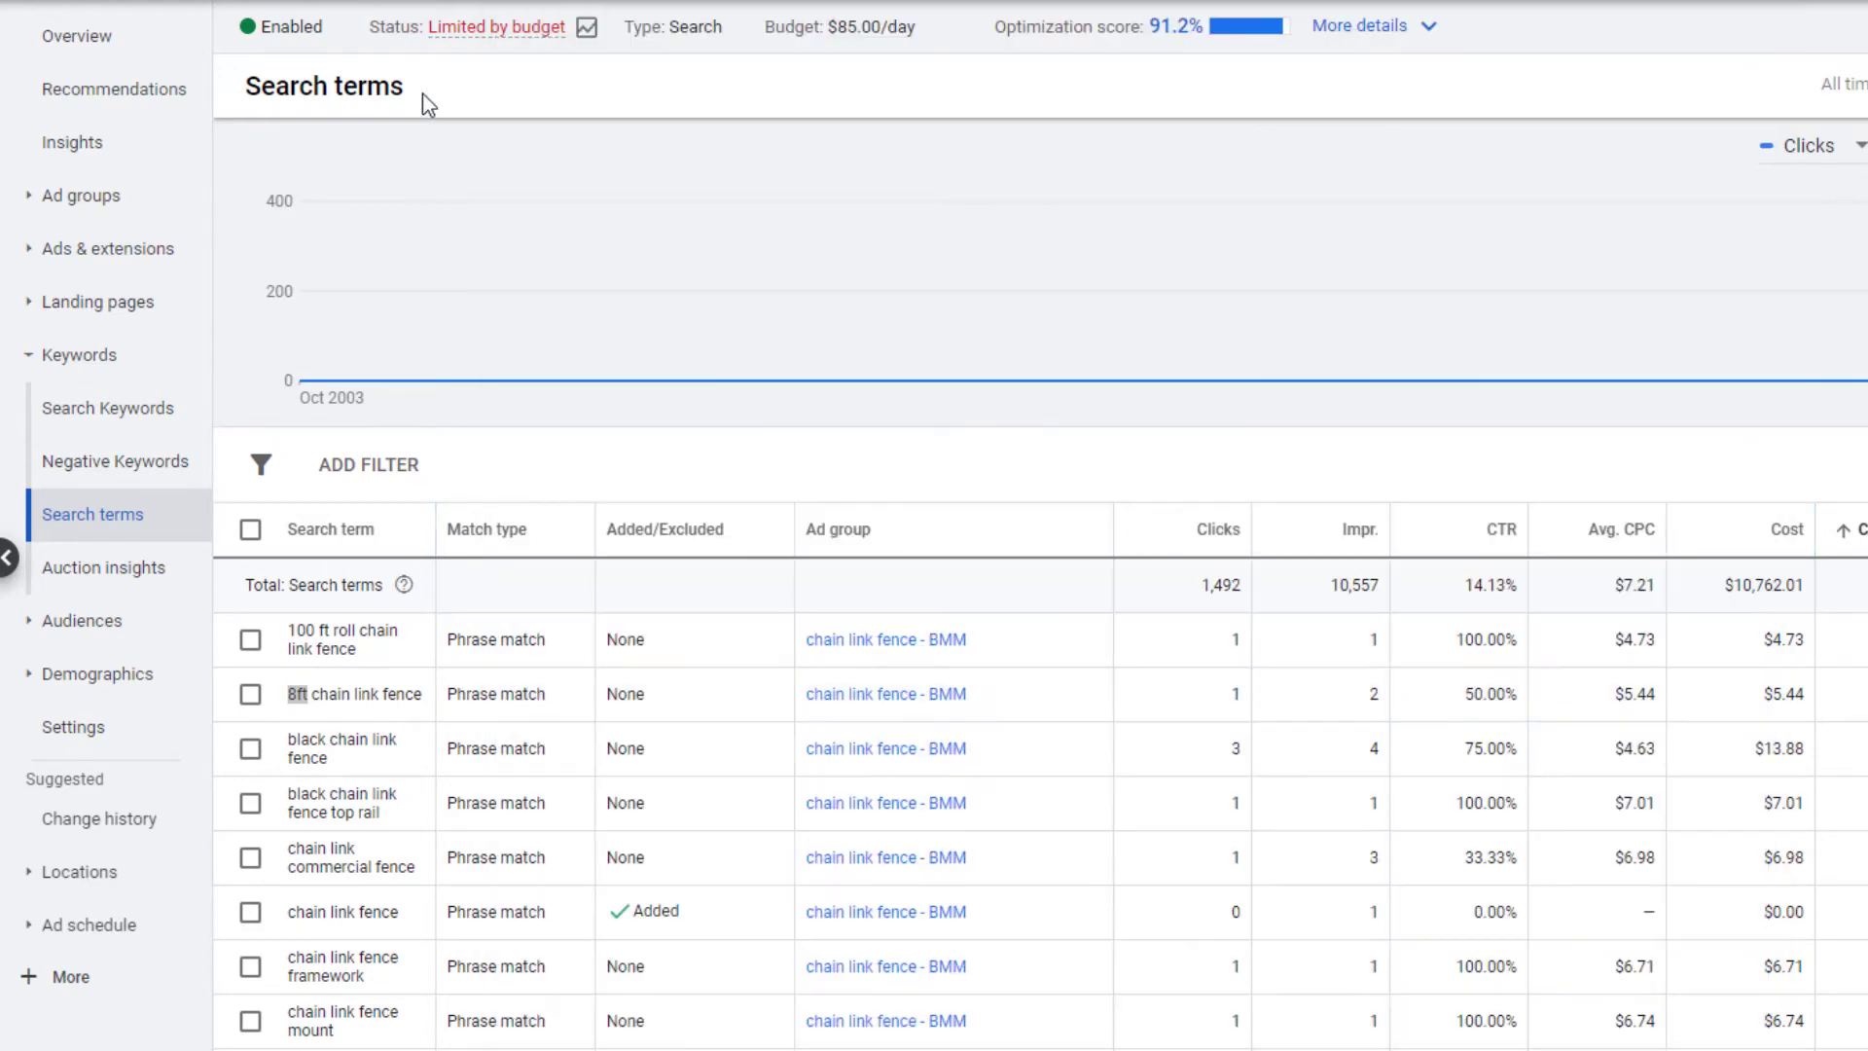
double_click(301, 737)
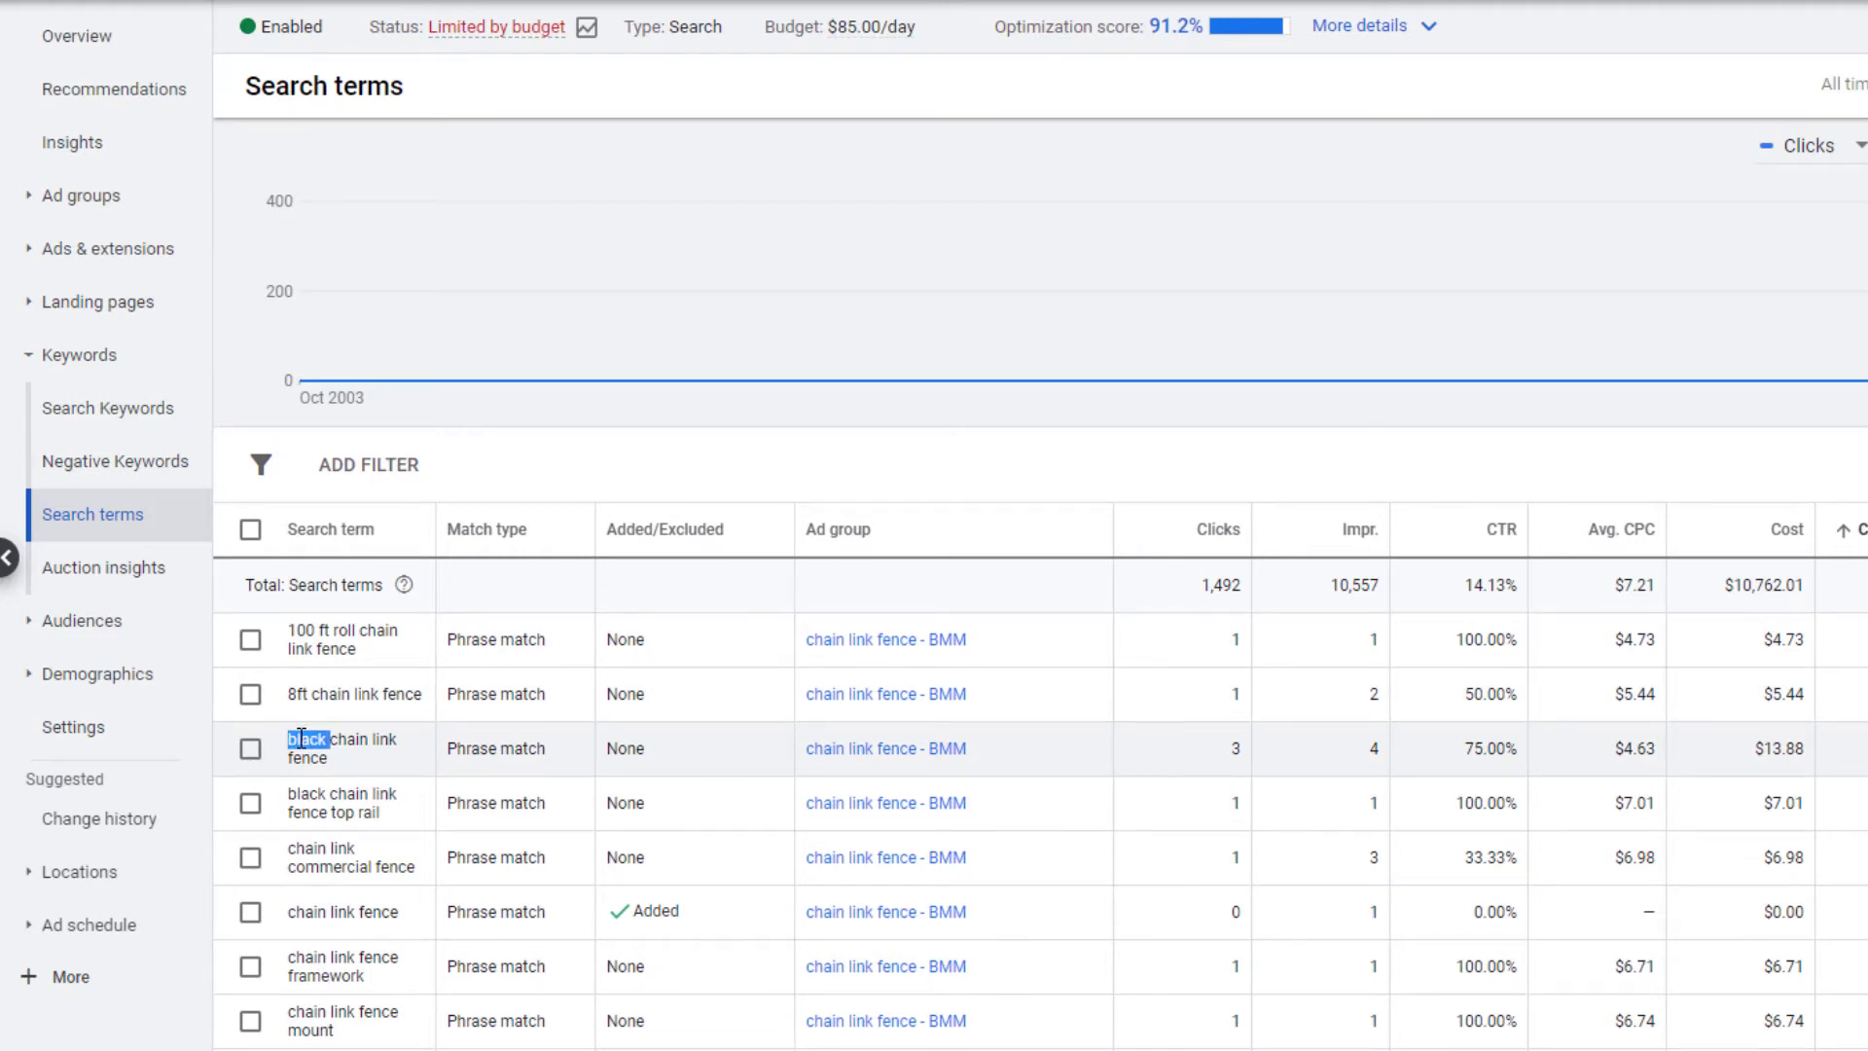
key("ctrl+c")
key("alt+Tab")
key("ctrl+v")
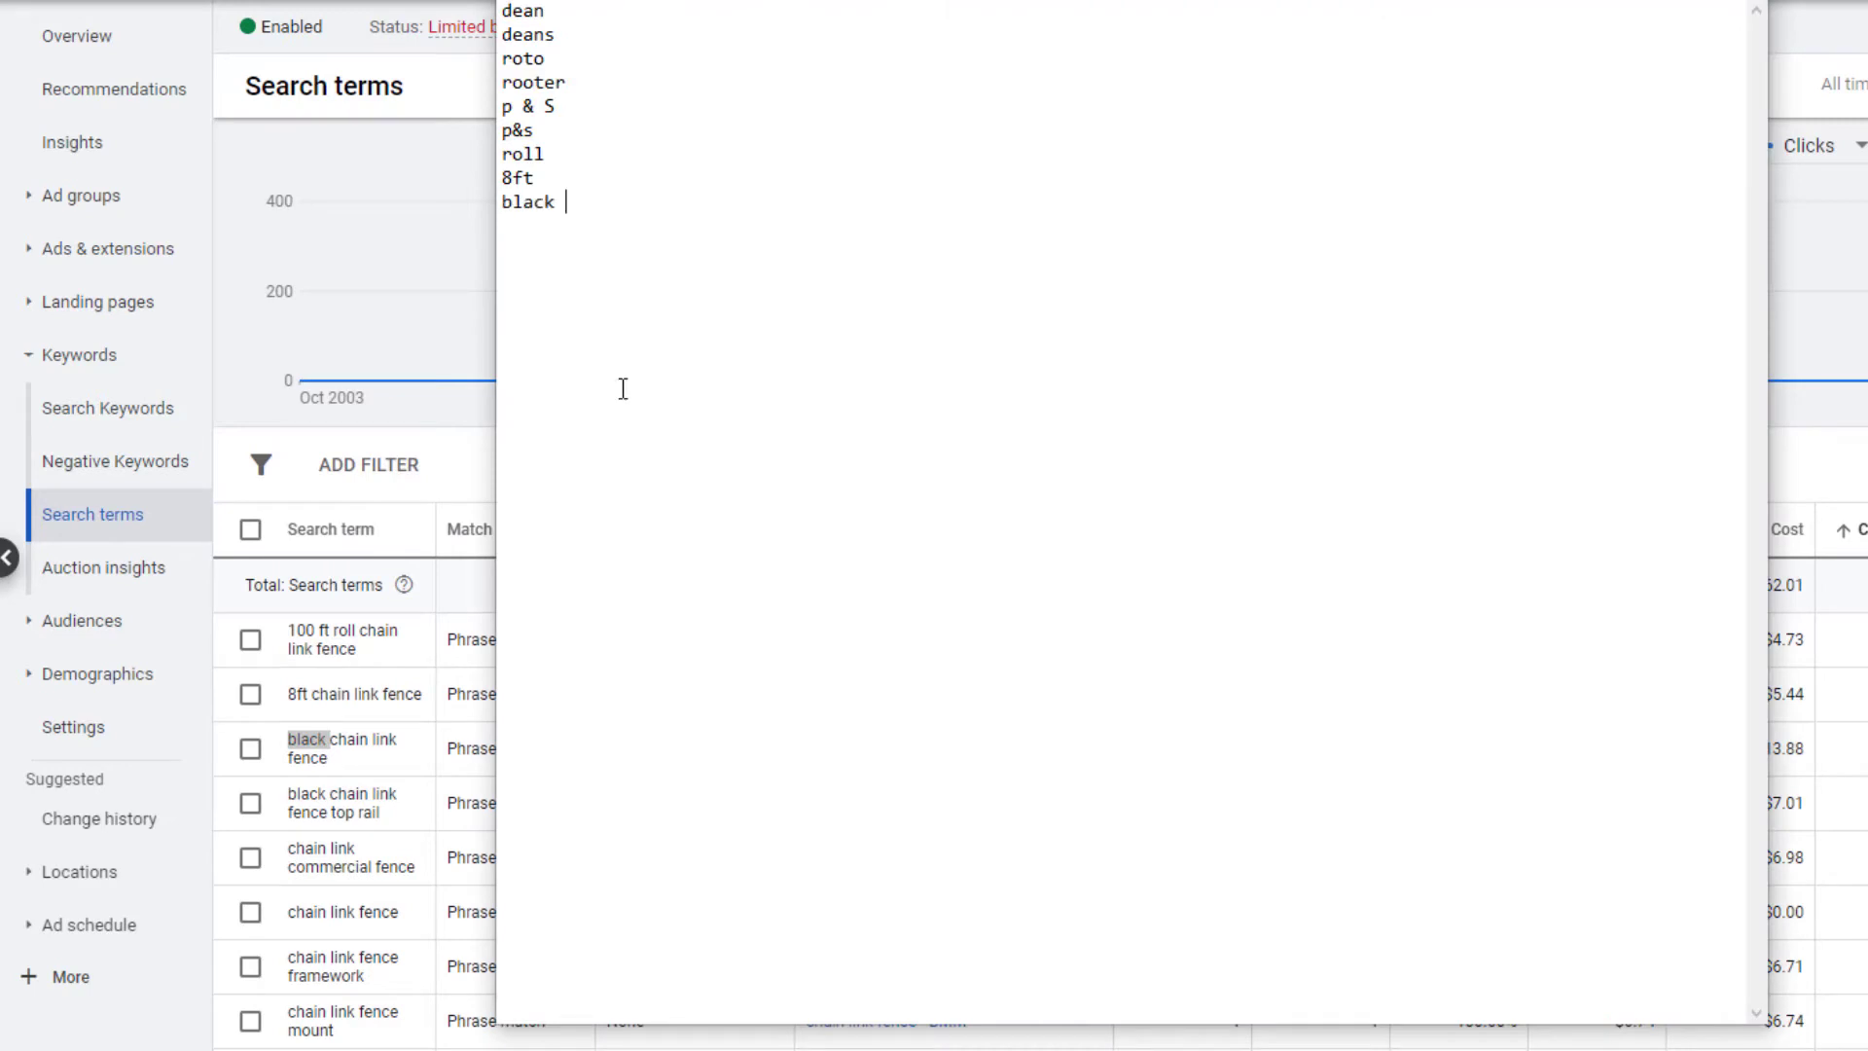
key("Return")
- Copy "commercial" from the search term "chain link commercial fence" into the Notepad list
key("alt+Tab")
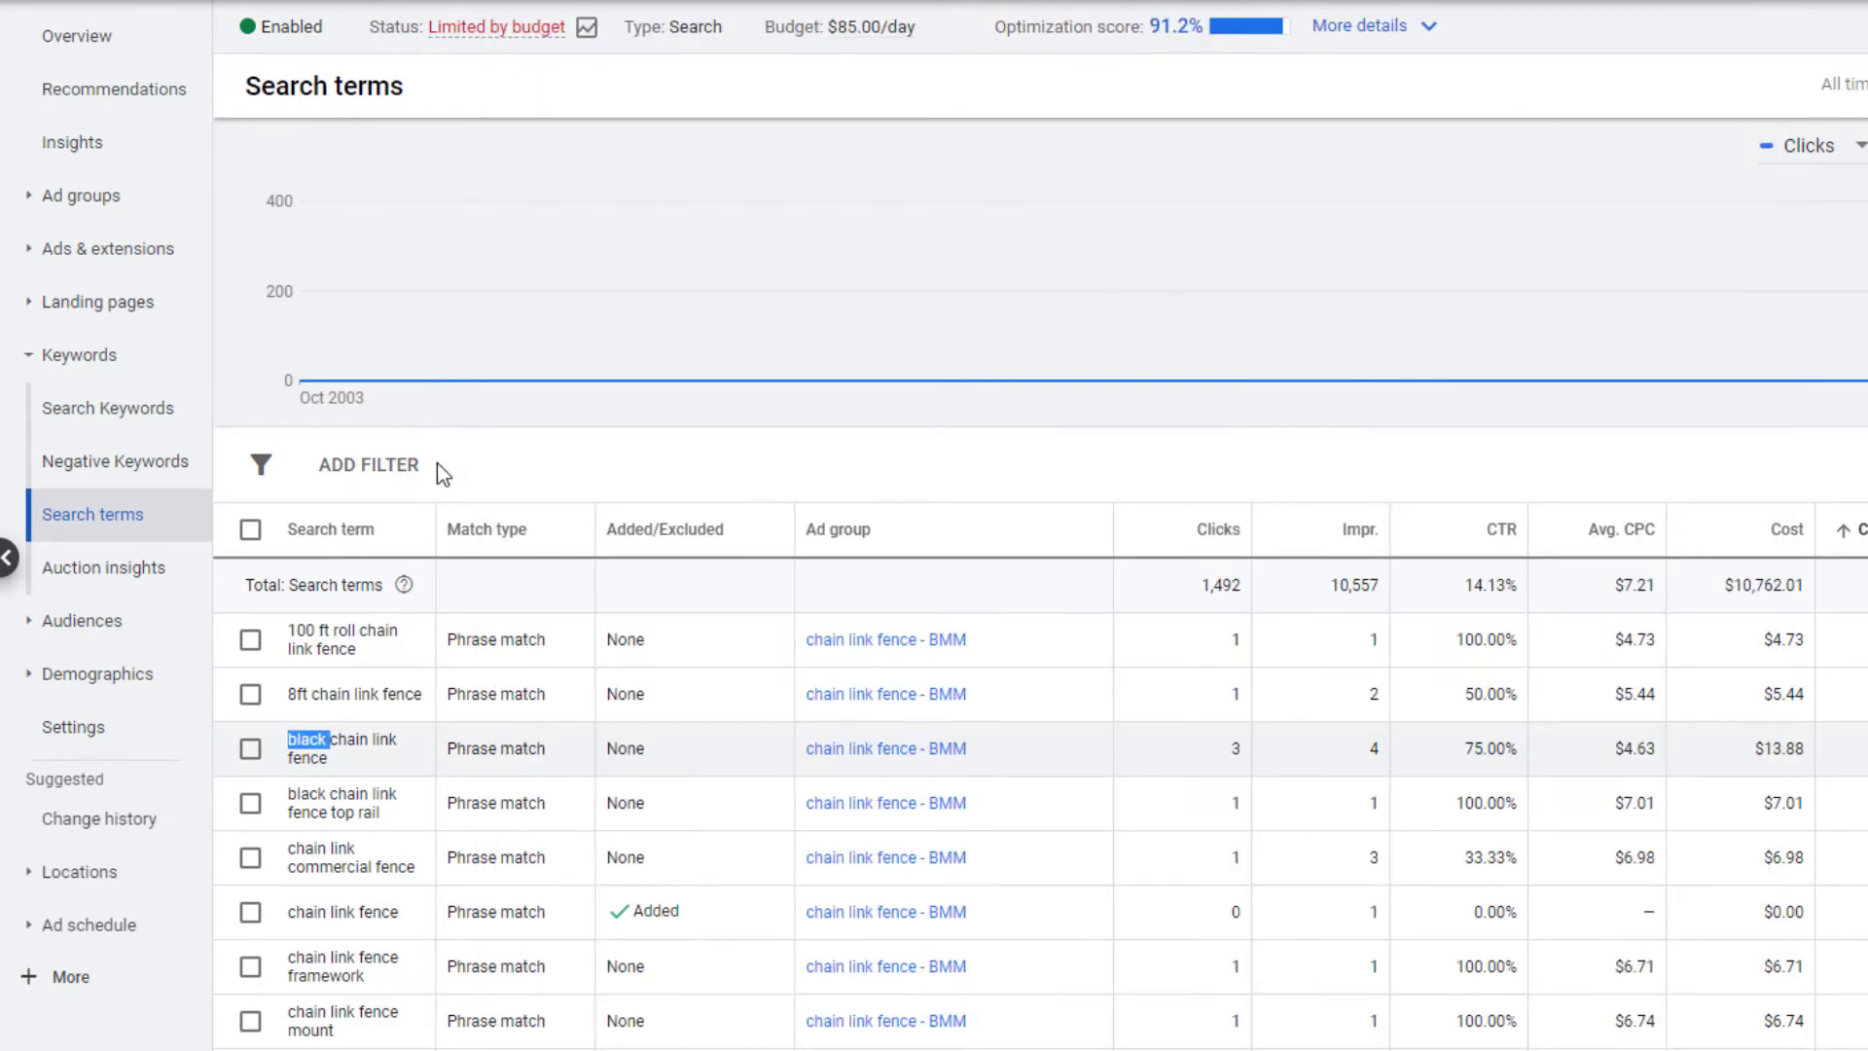
double_click(341, 867)
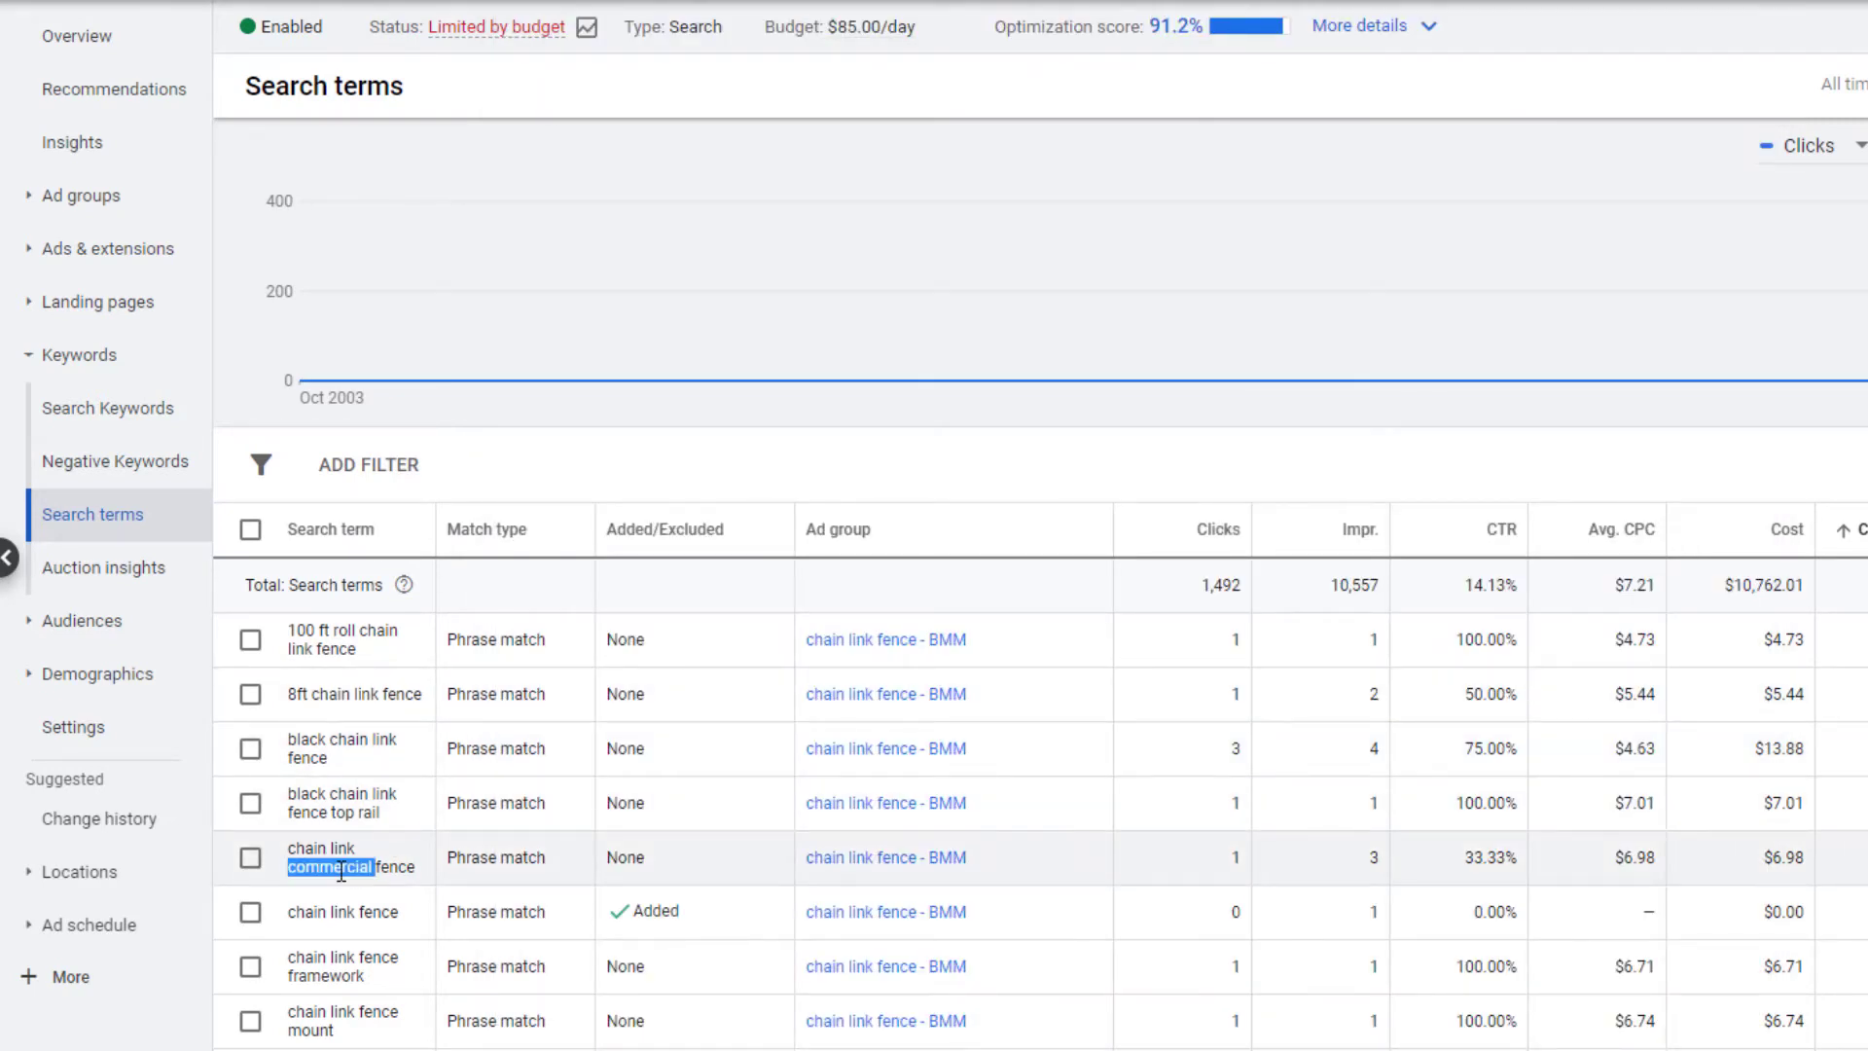
key("ctrl+c")
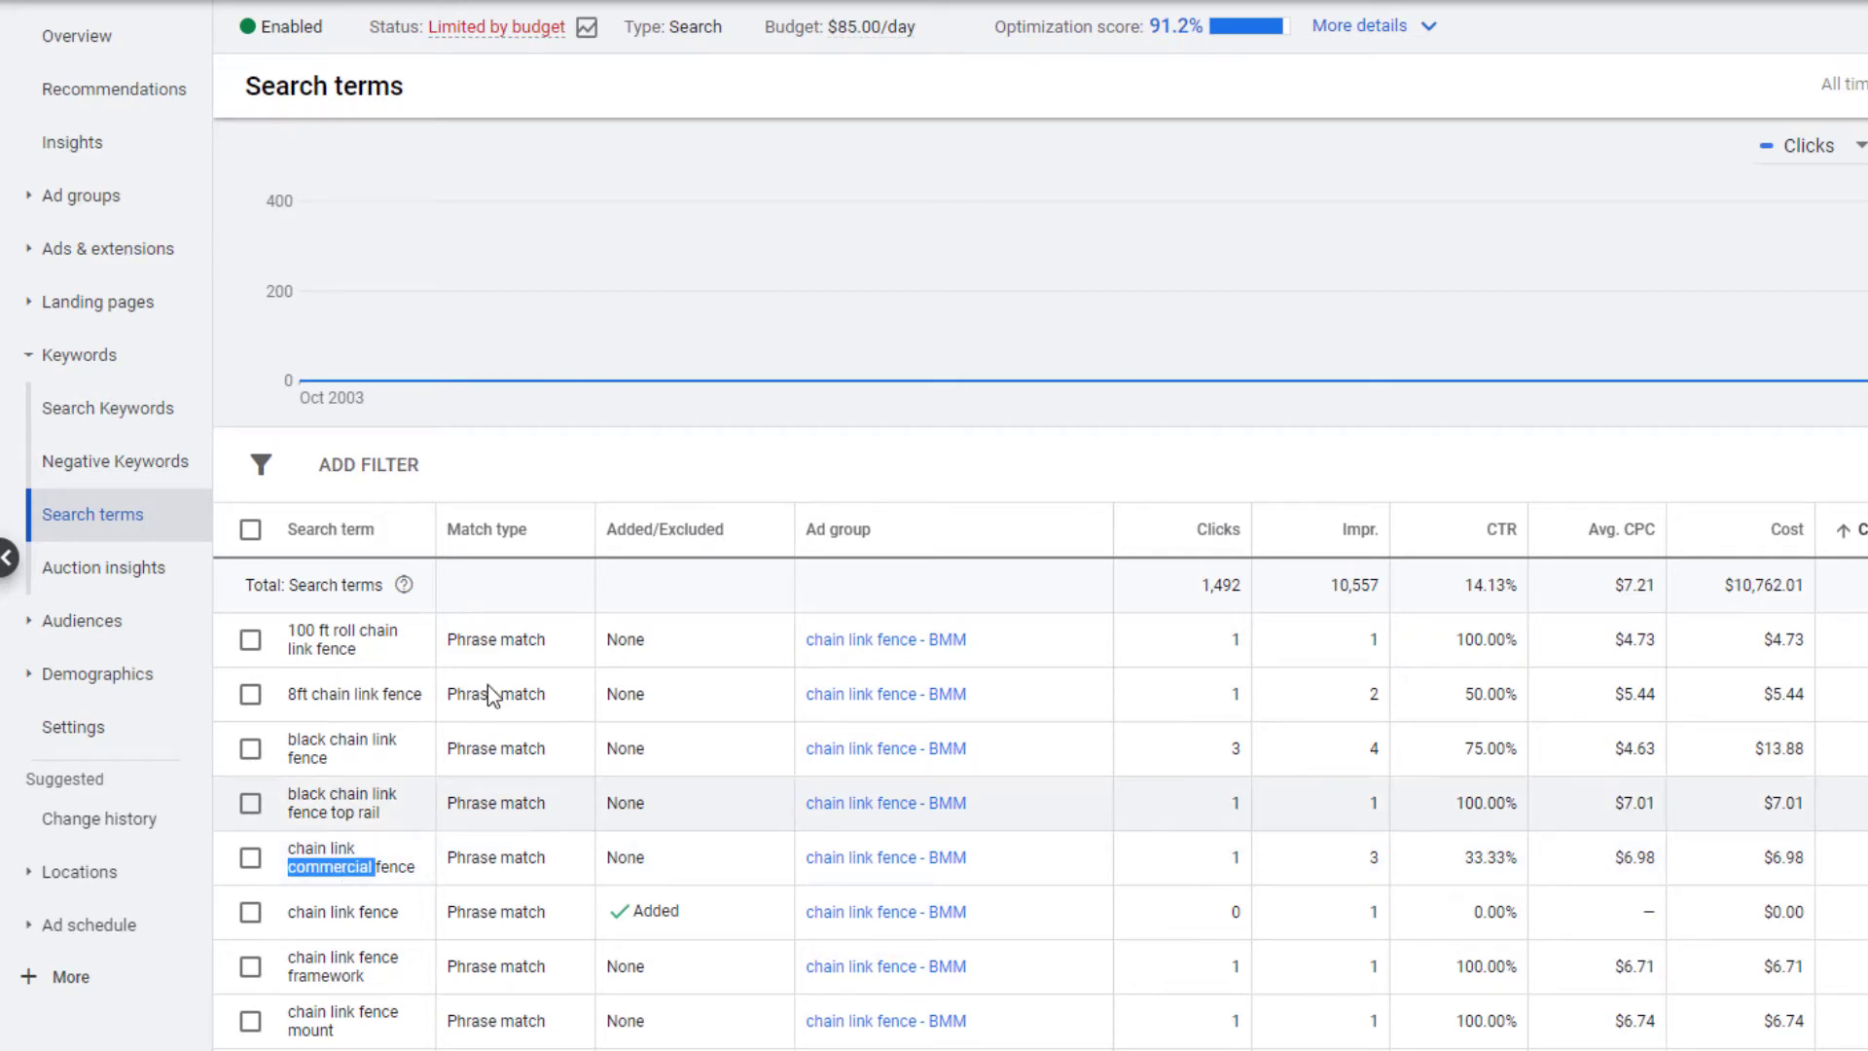
key("alt+Tab")
key("ctrl+v")
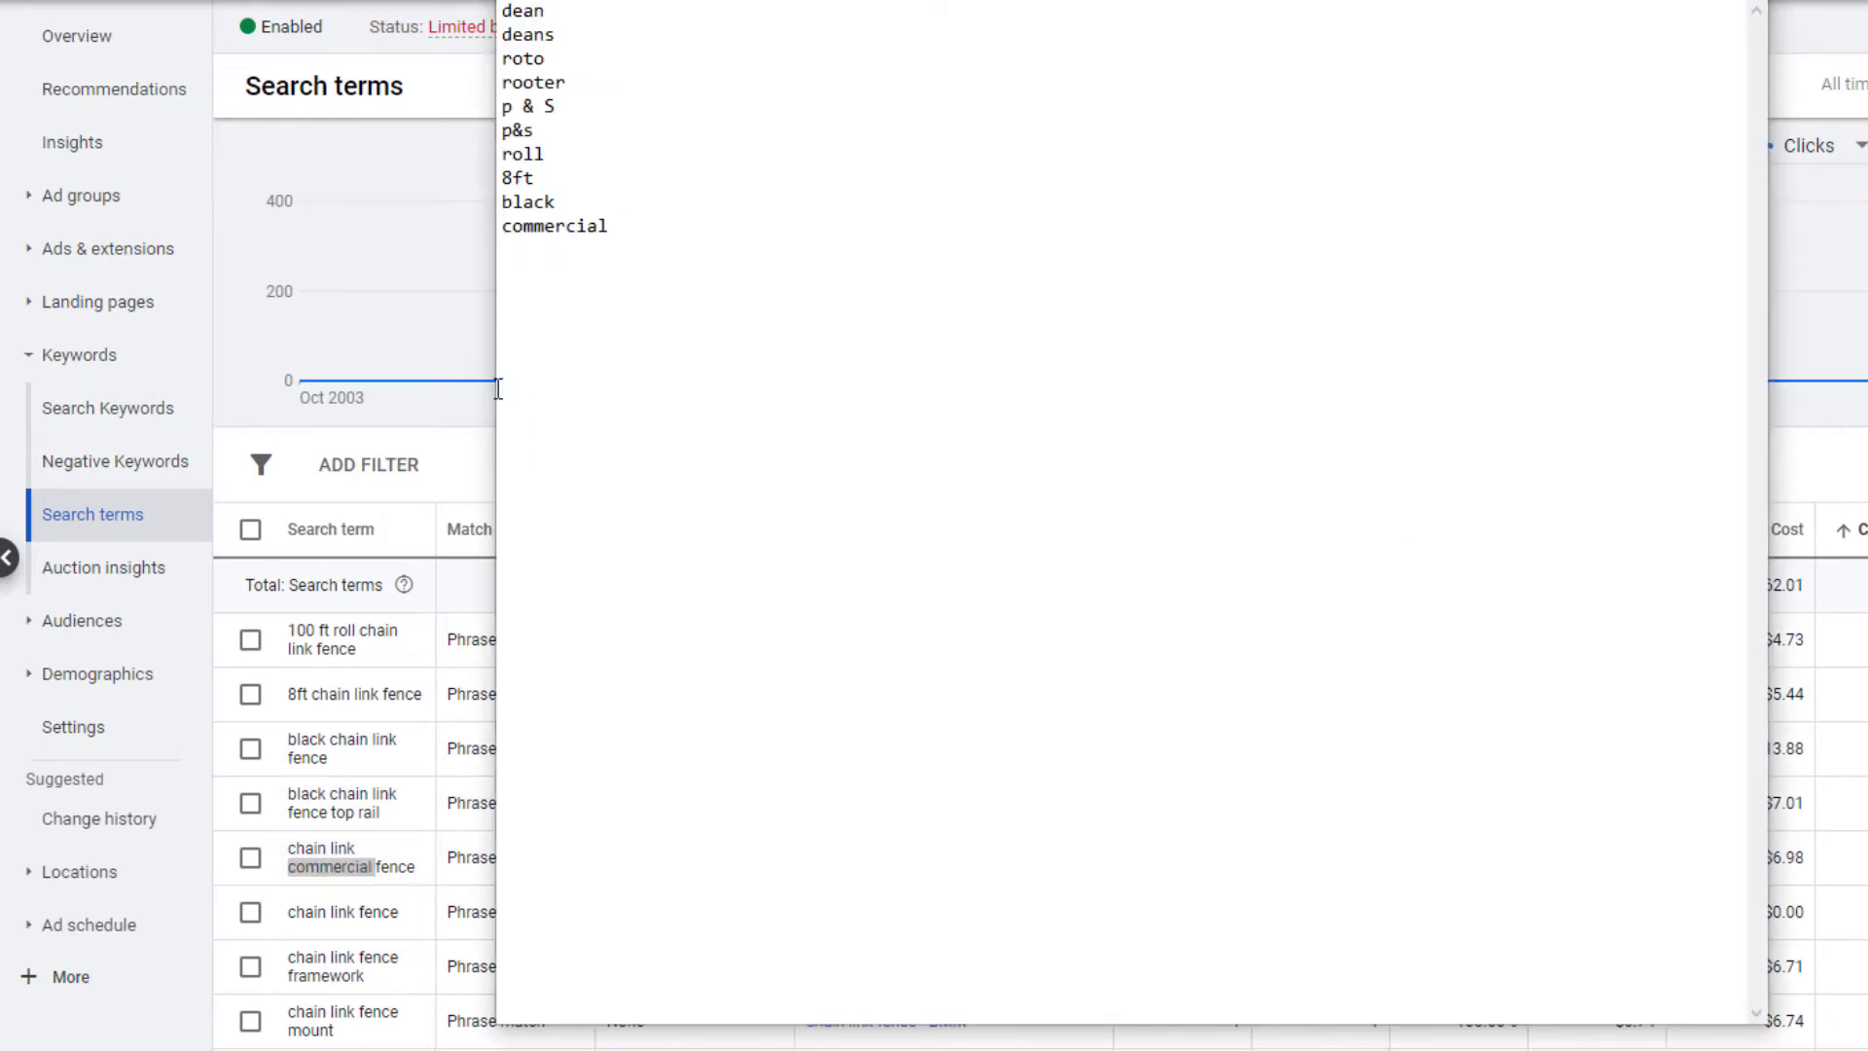
- Return to the Google Ads search terms report and scan the chain link fence terms for further irrelevant words
key("alt+Tab")
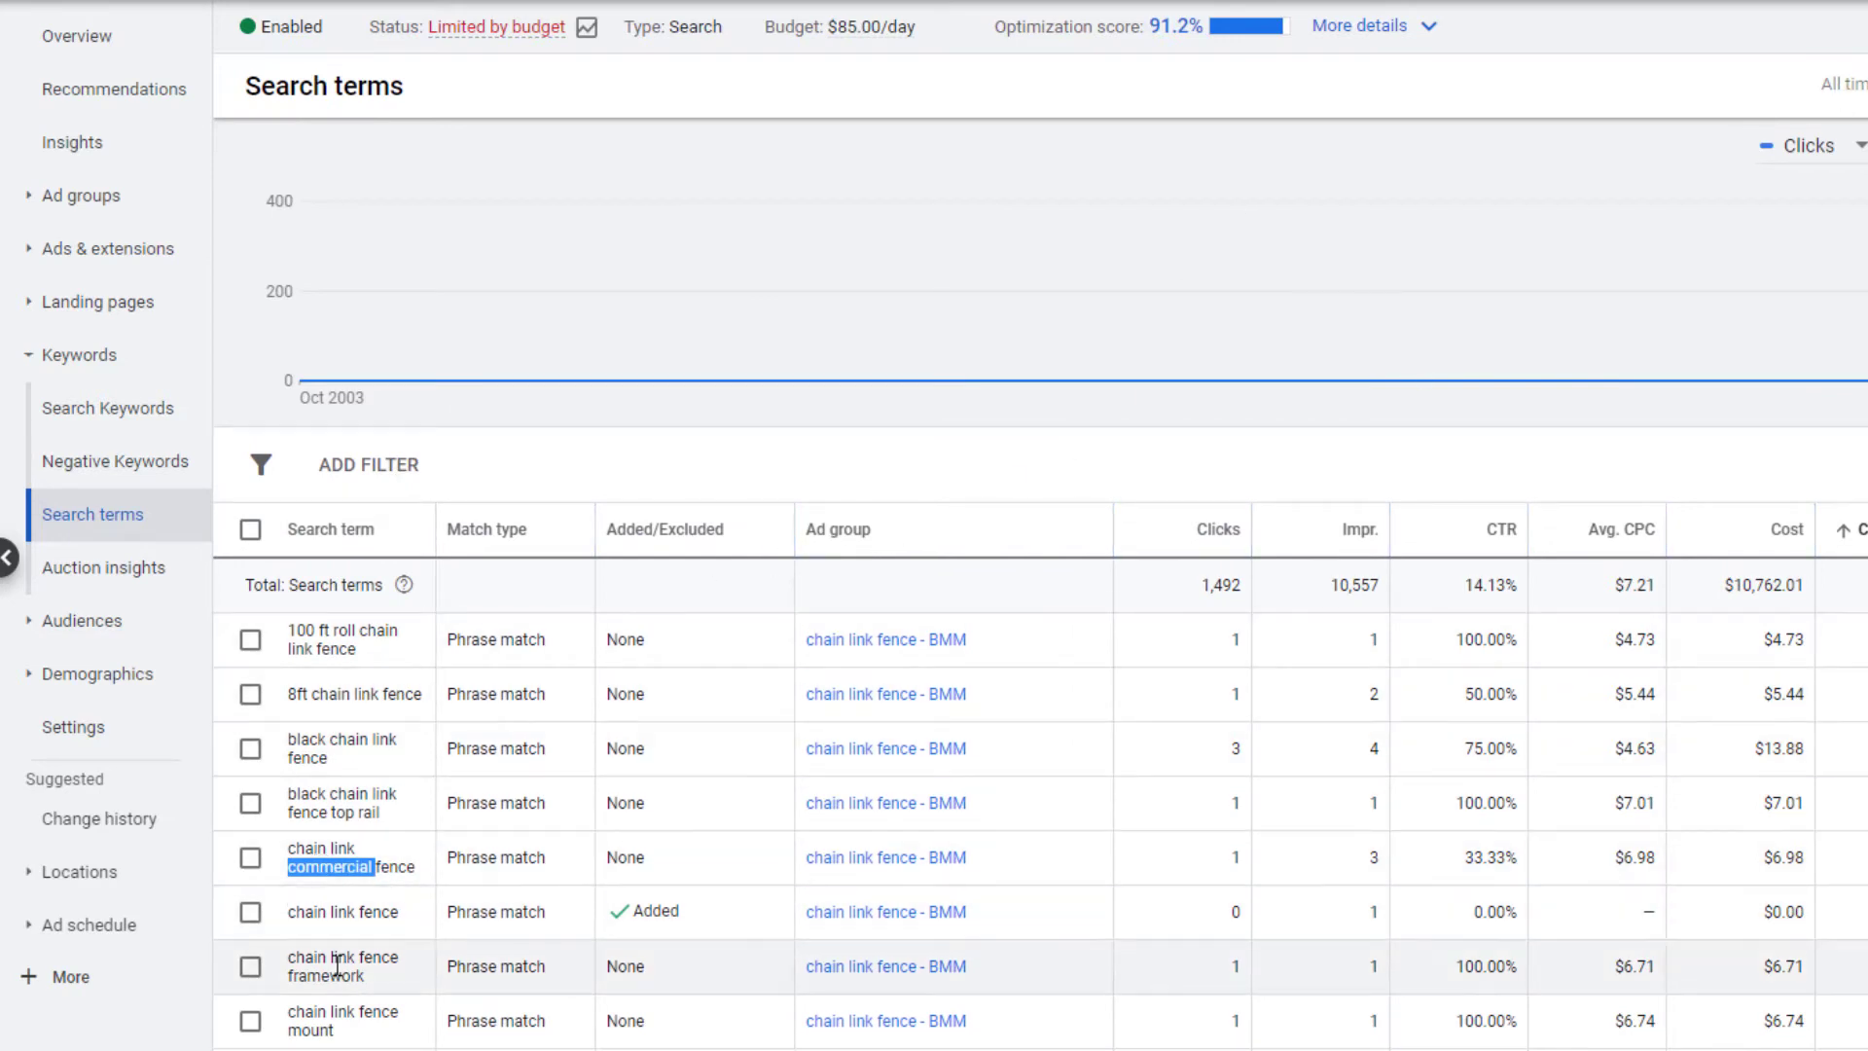
scroll(321, 866, "down", 4)
scroll(350, 895, "up", 4)
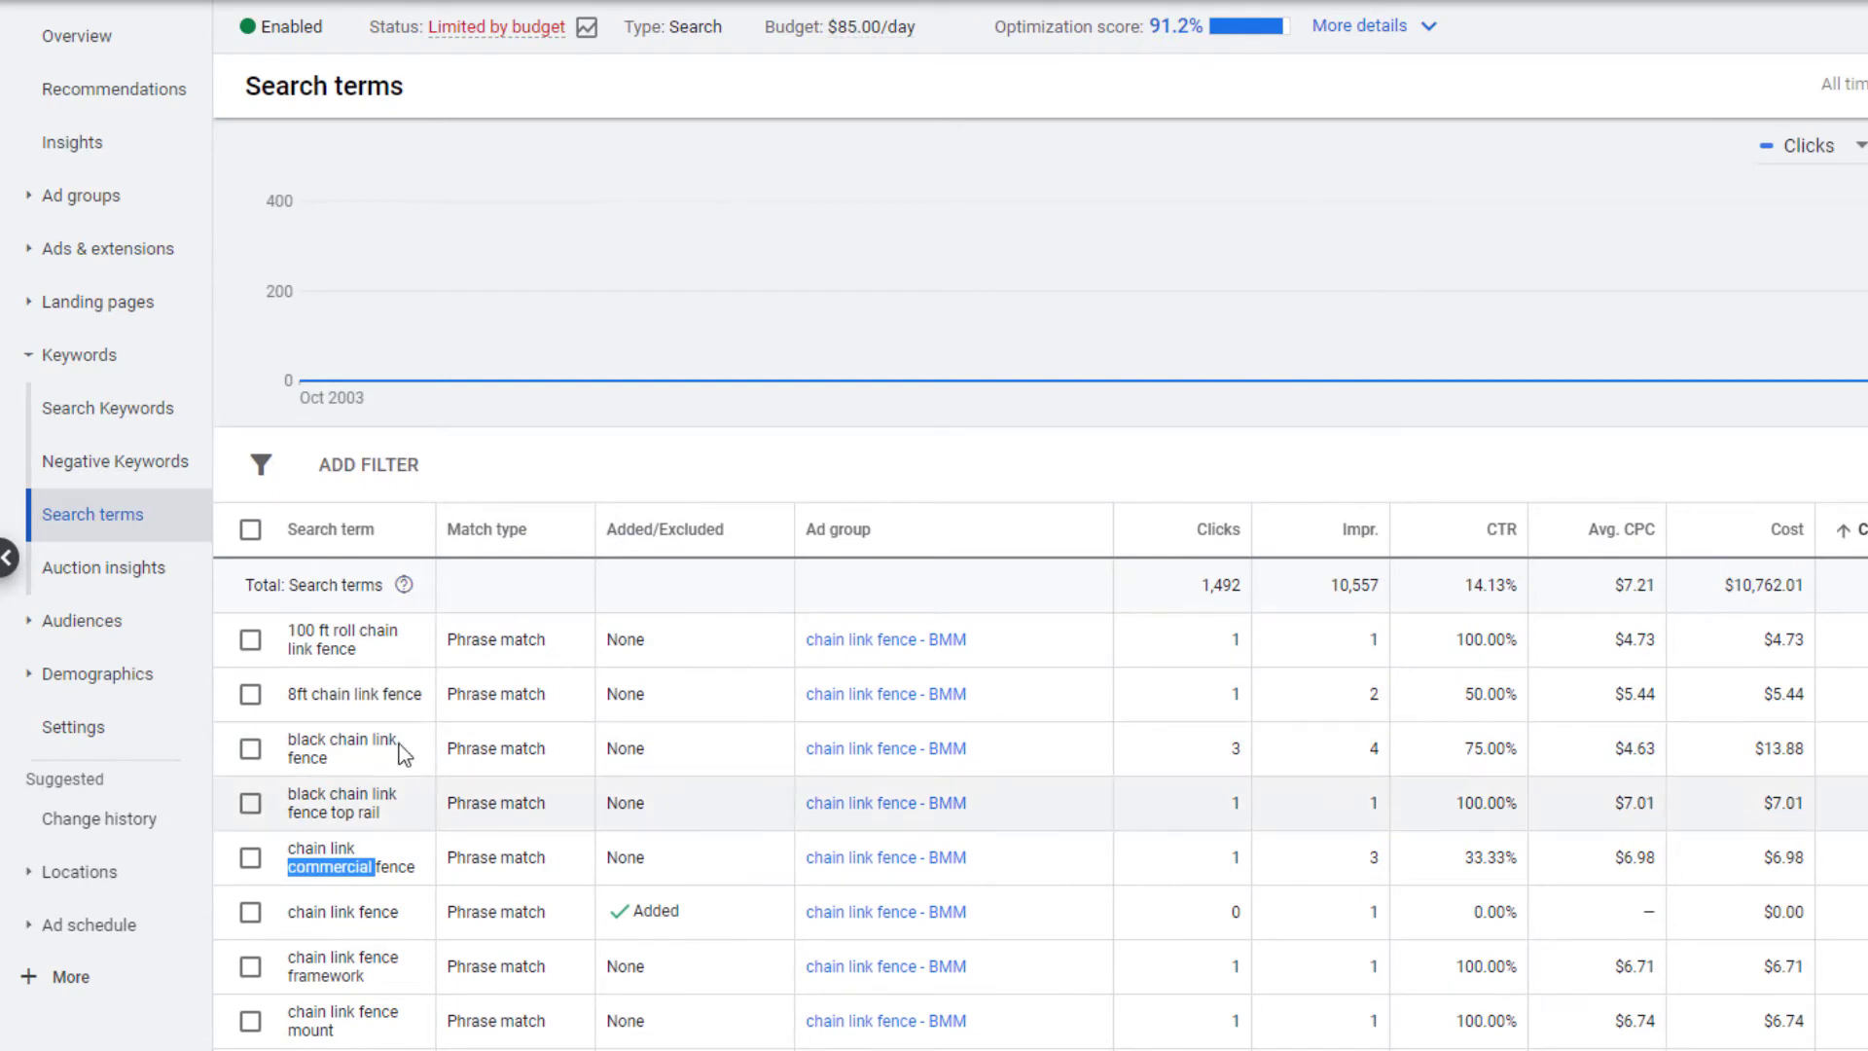
mouse_move(409, 590)
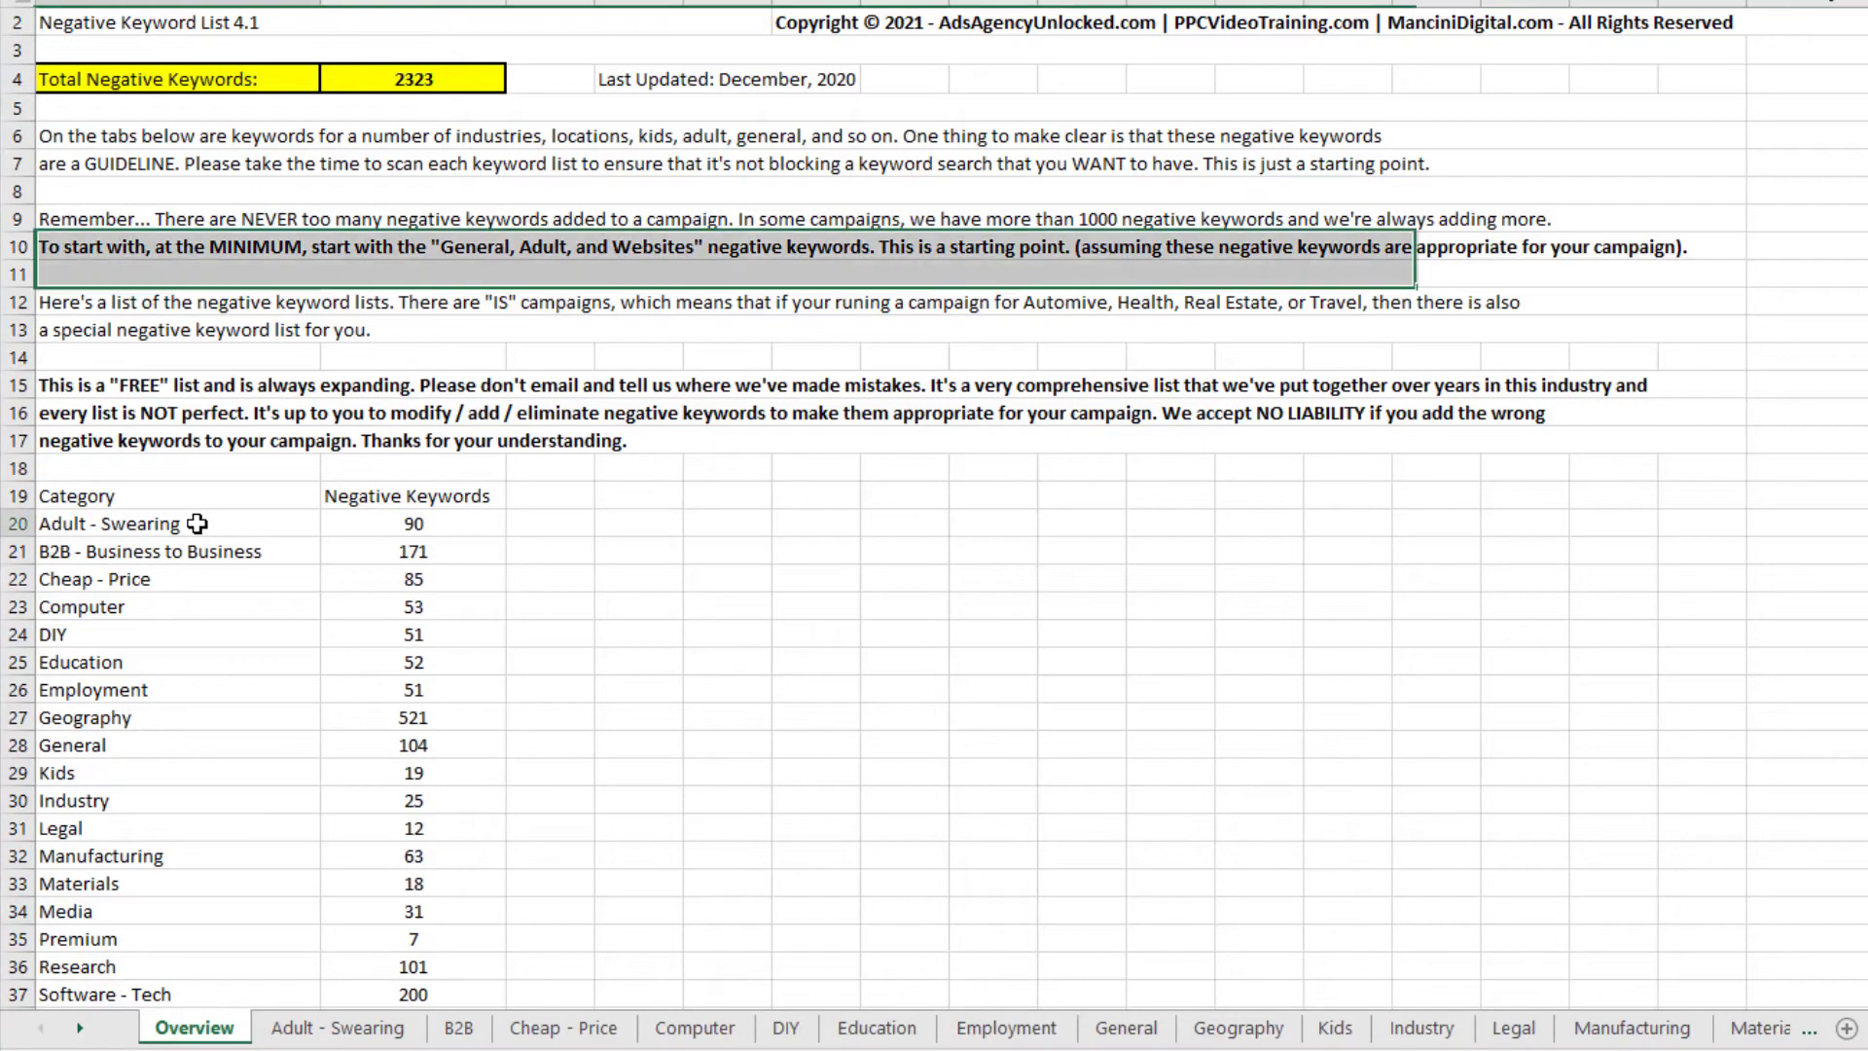
- Examine the category list on the workbook's Overview sheet and the keywords on the B2B sheet down to "conferences"
left_click(198, 523)
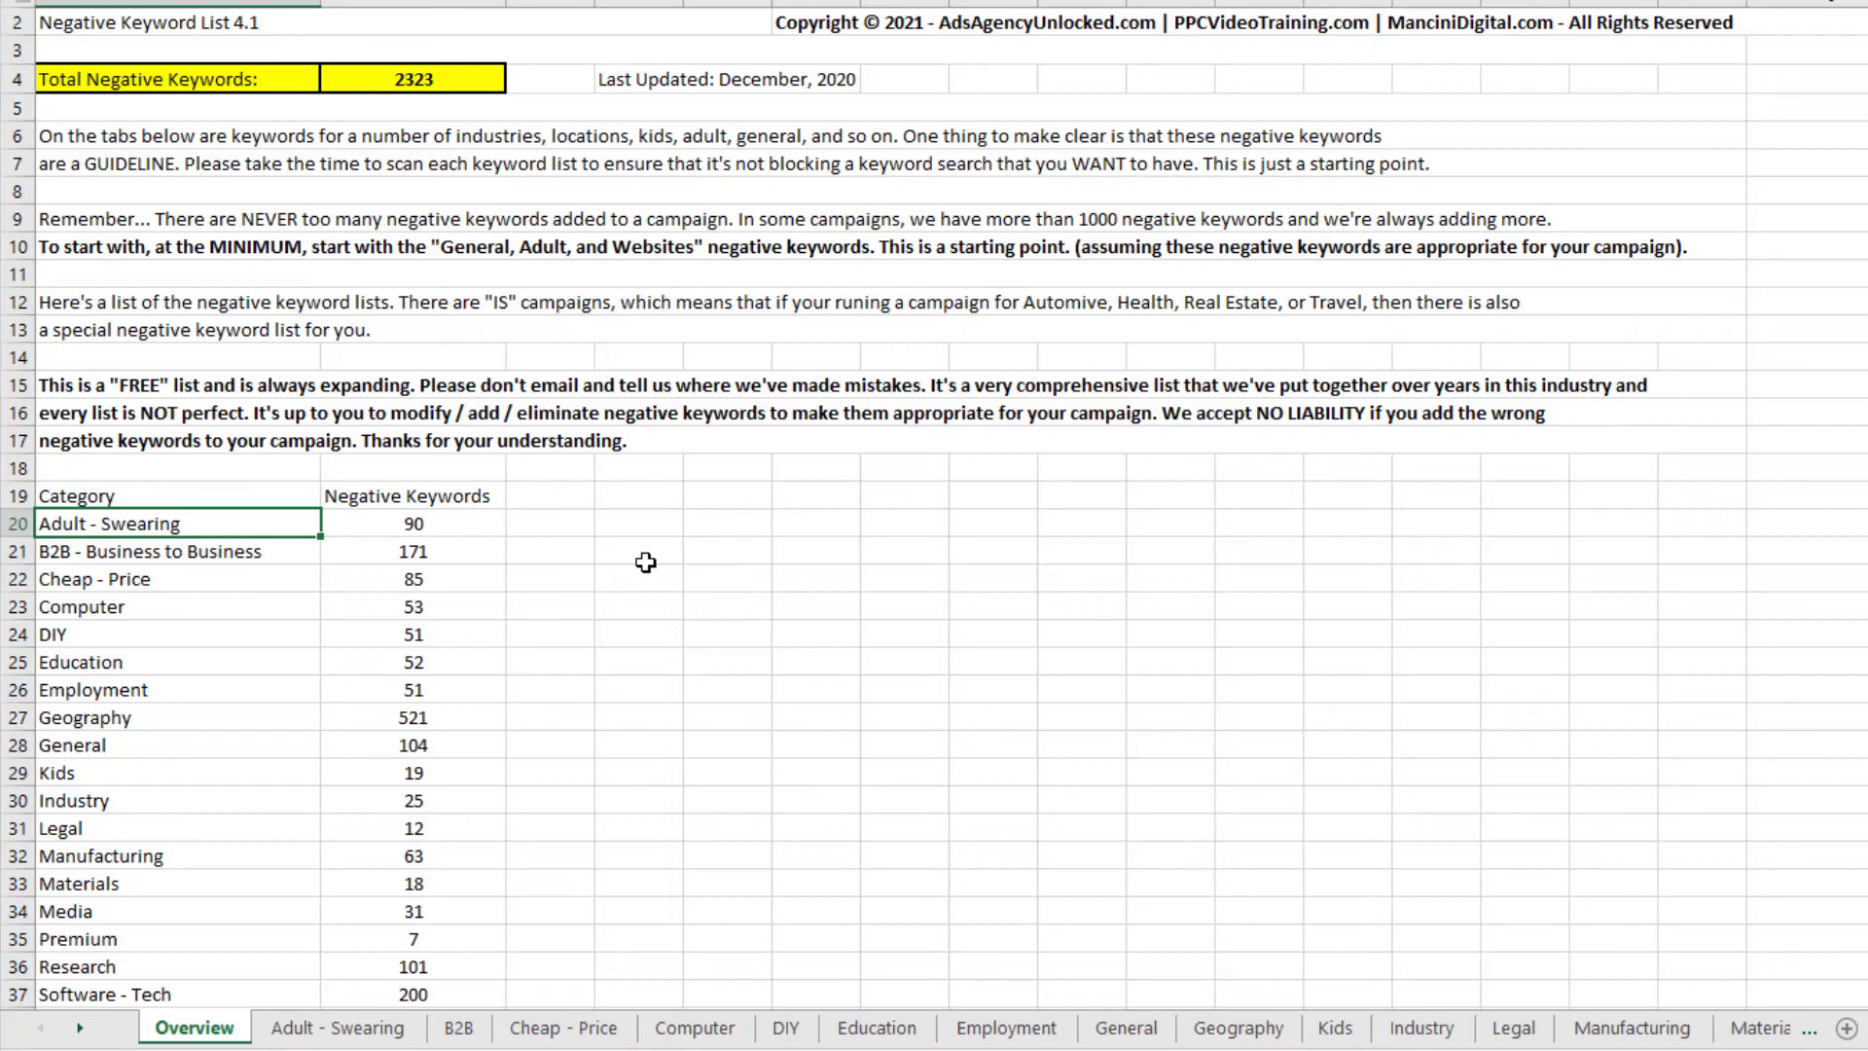
left_click(475, 1034)
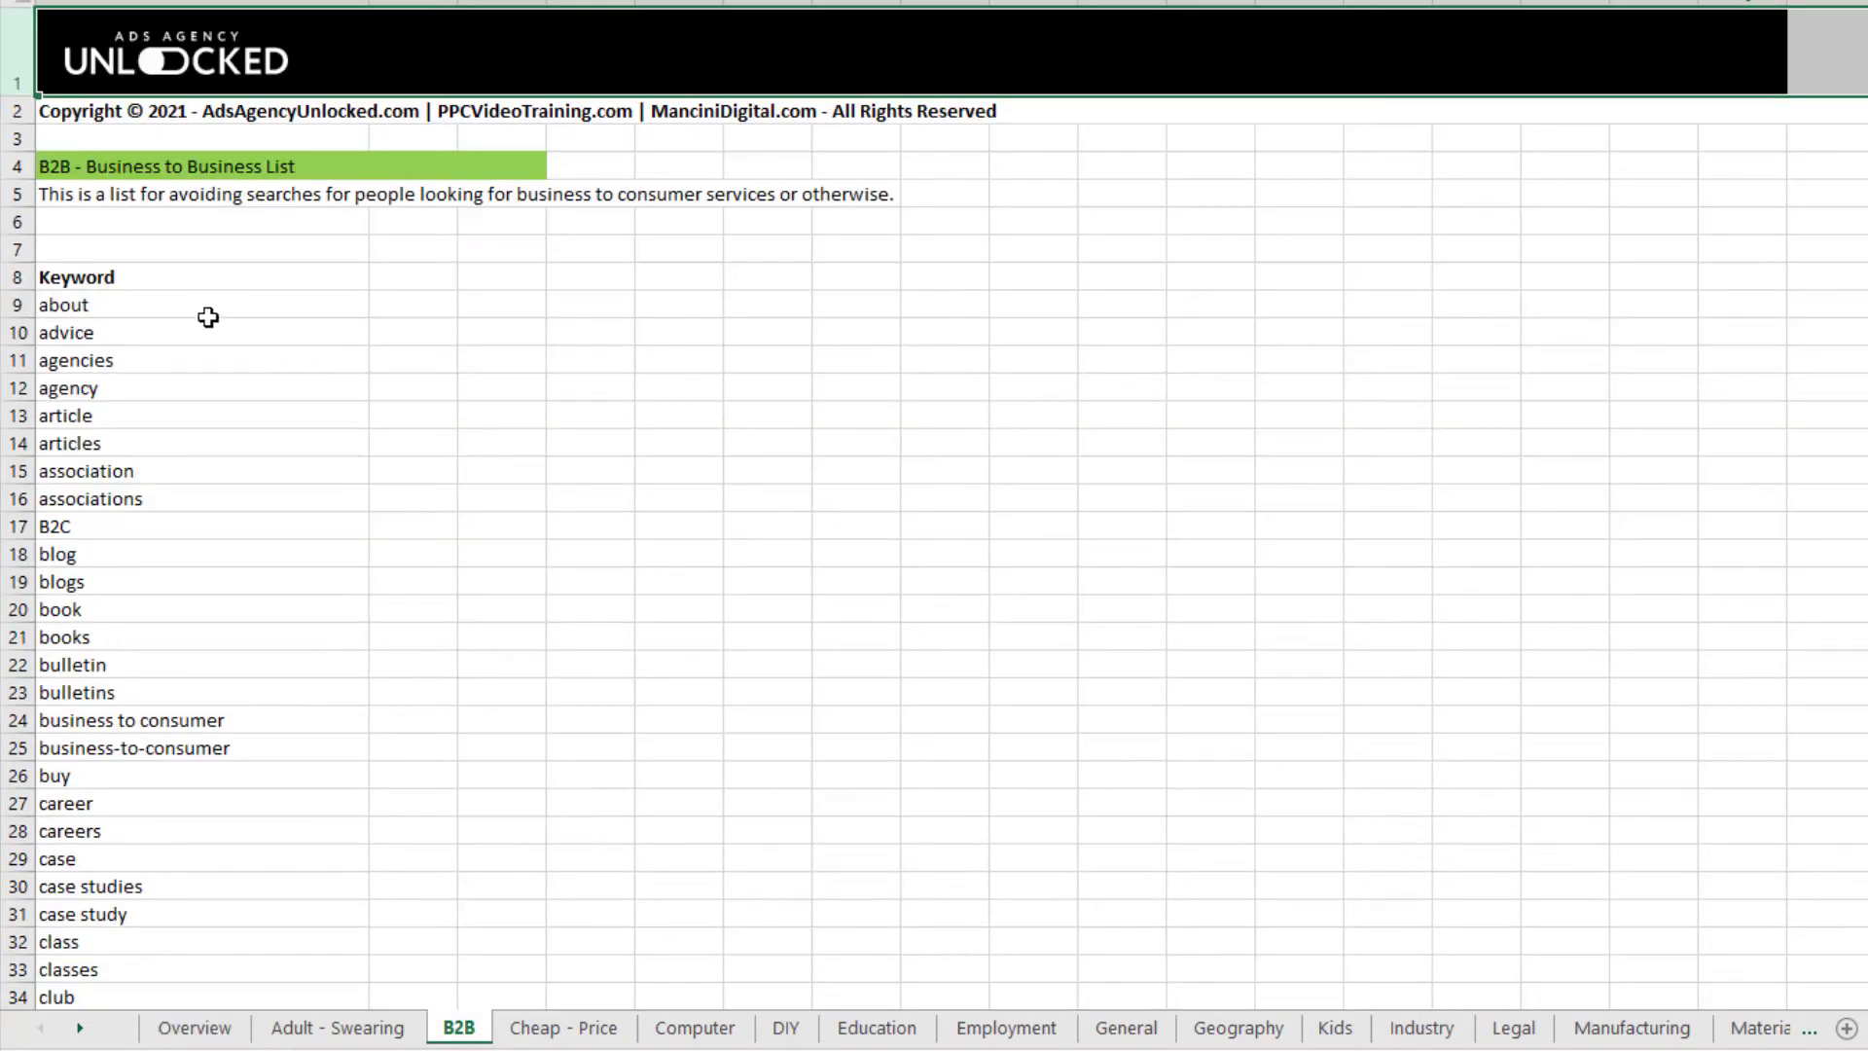
left_click_drag(208, 352, 224, 452)
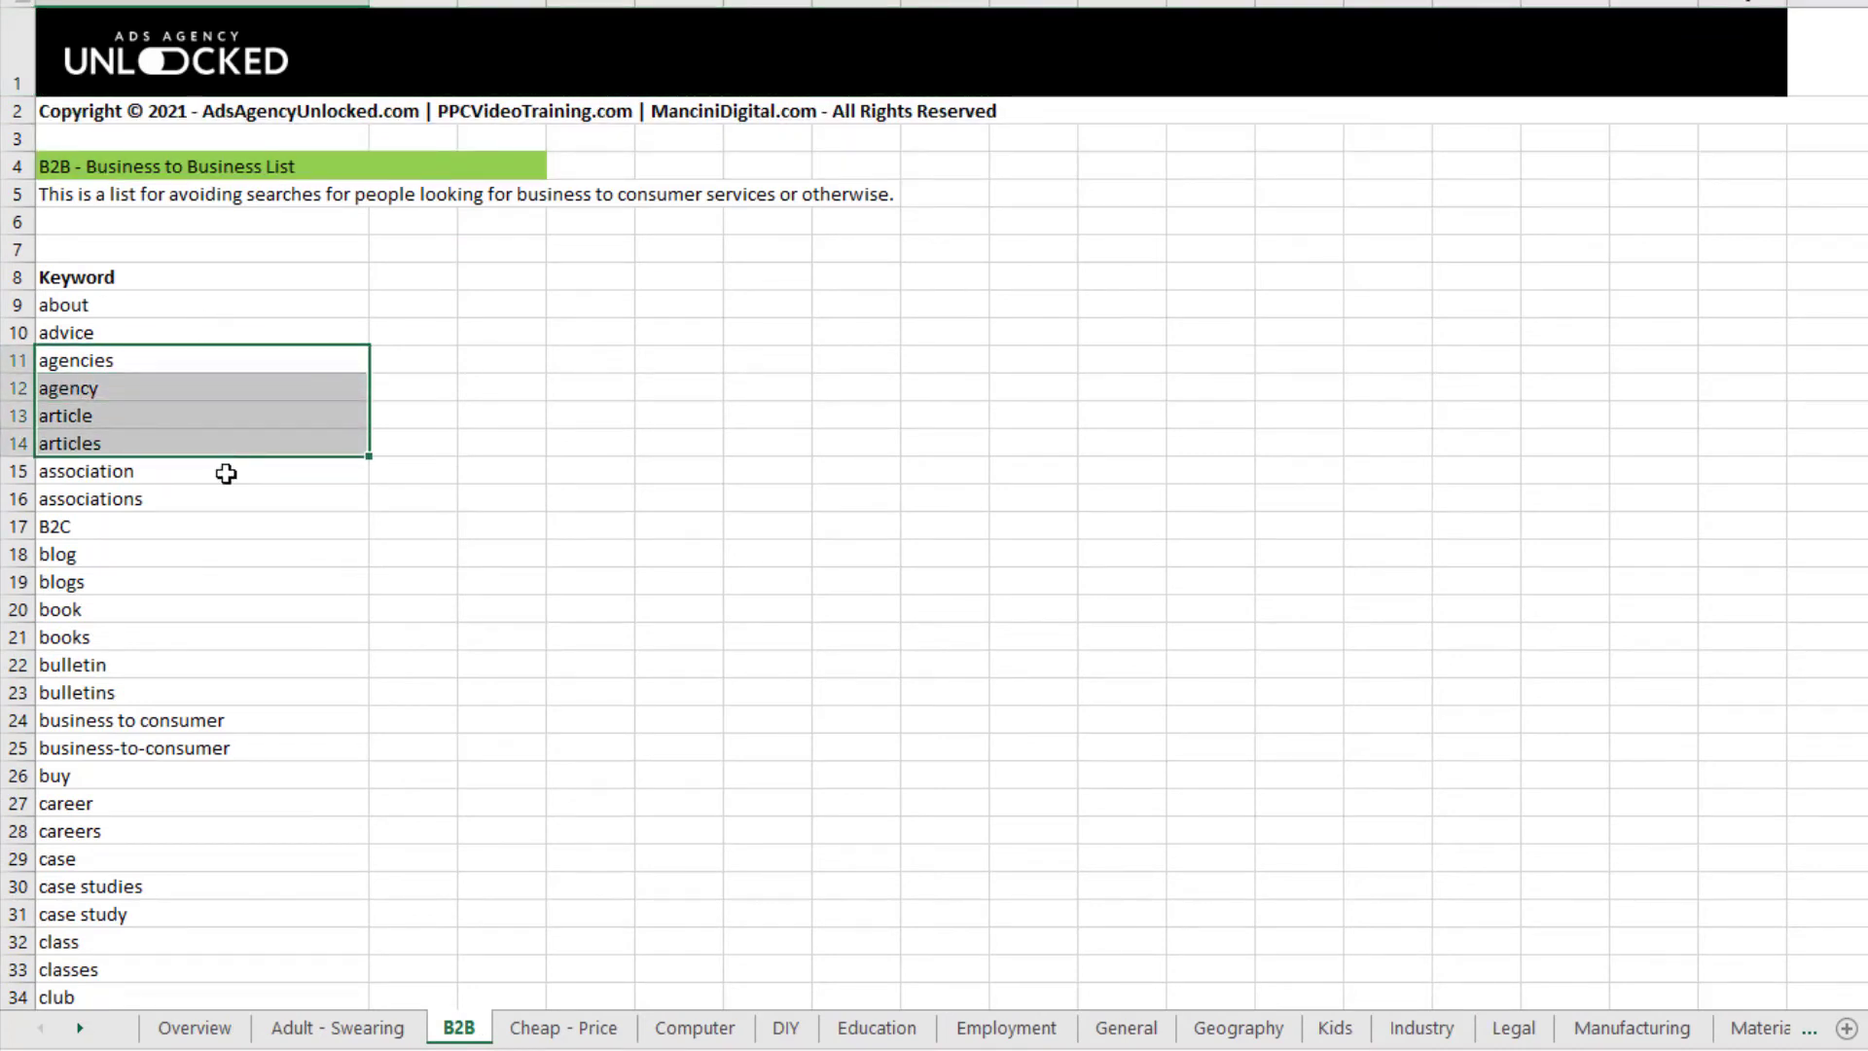
left_click(226, 473)
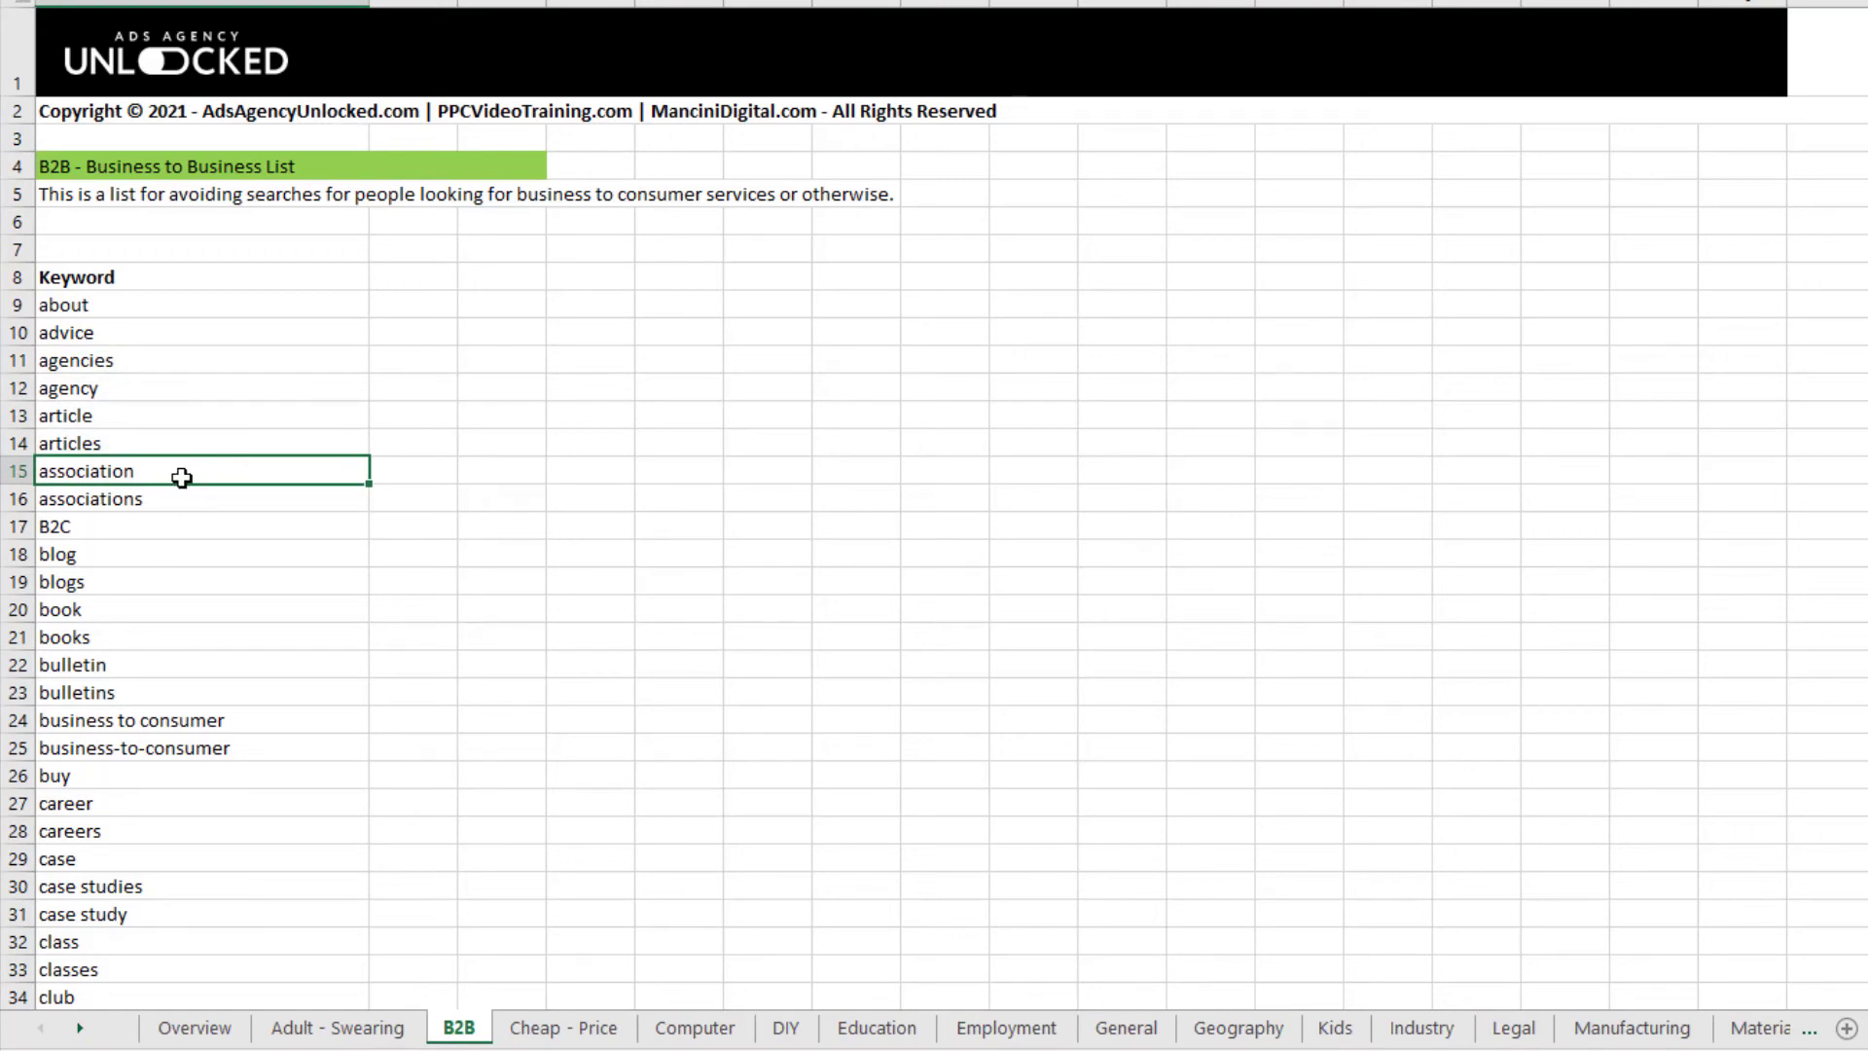
left_click(170, 530)
scroll(161, 467, "down", 2)
left_click(175, 407)
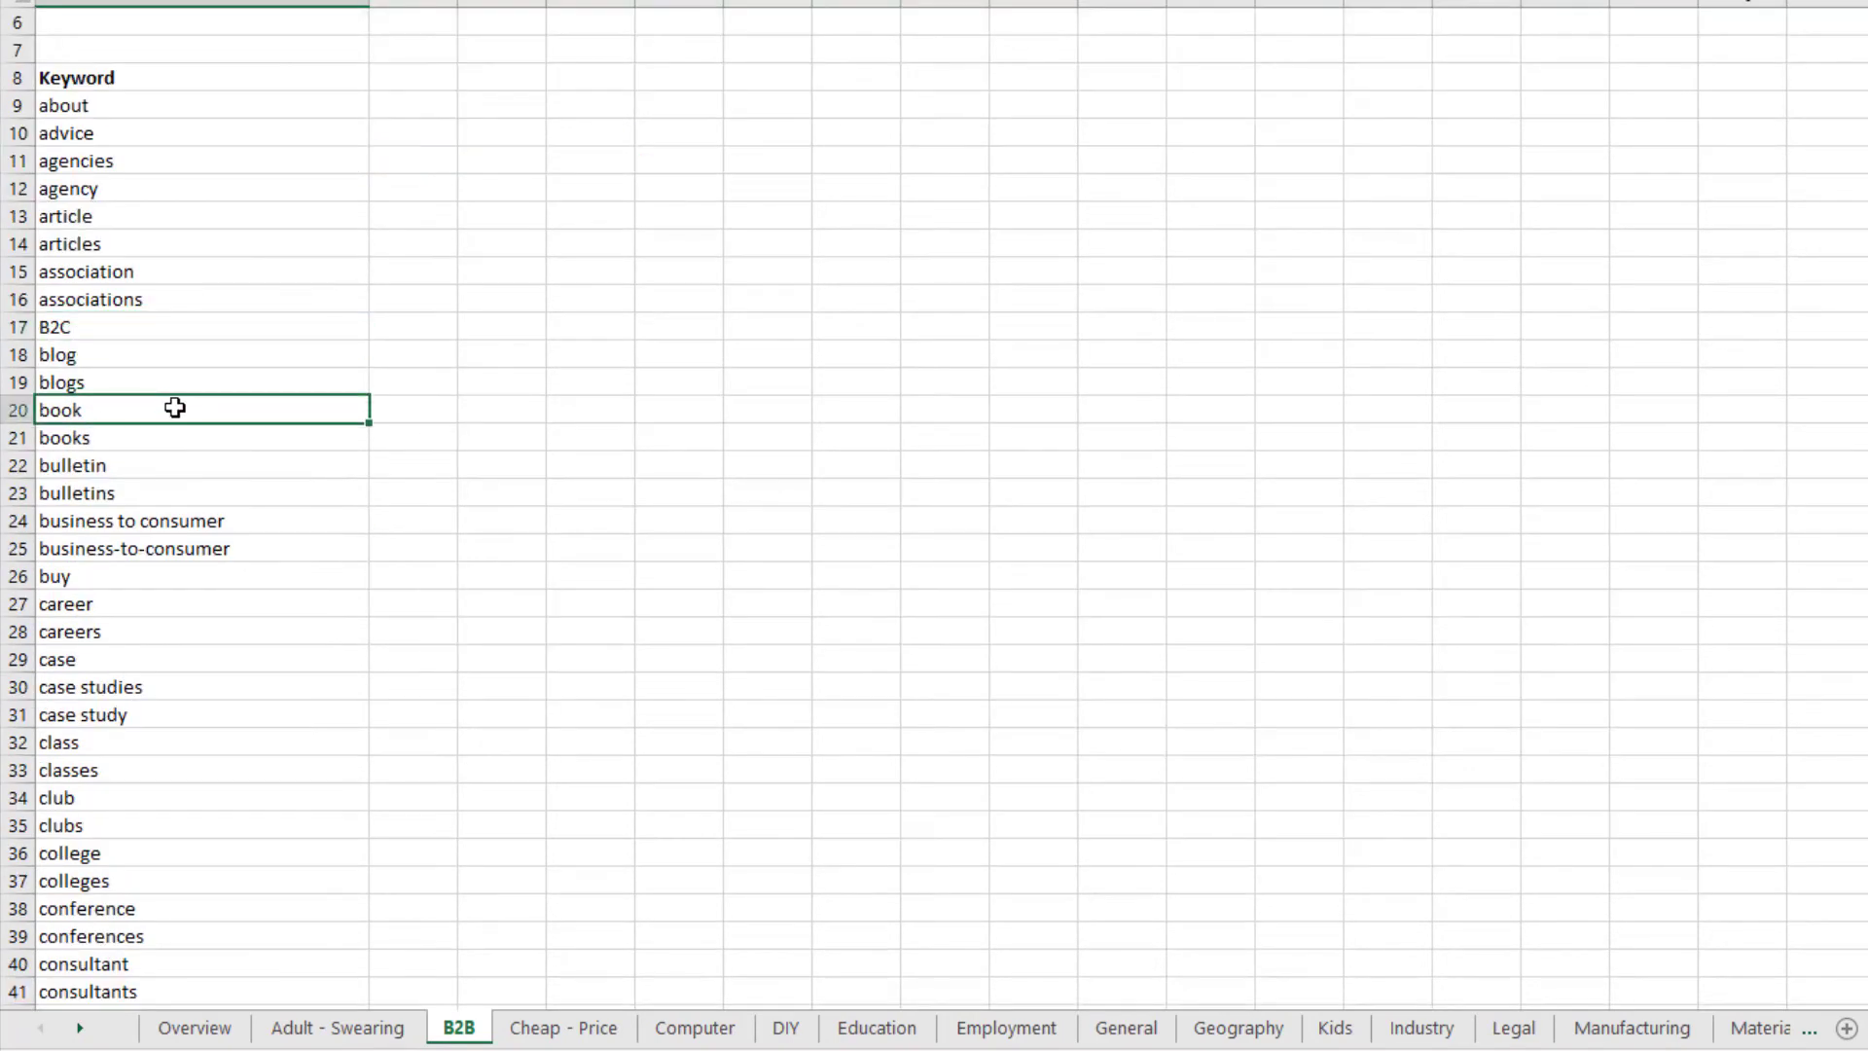
left_click(174, 444)
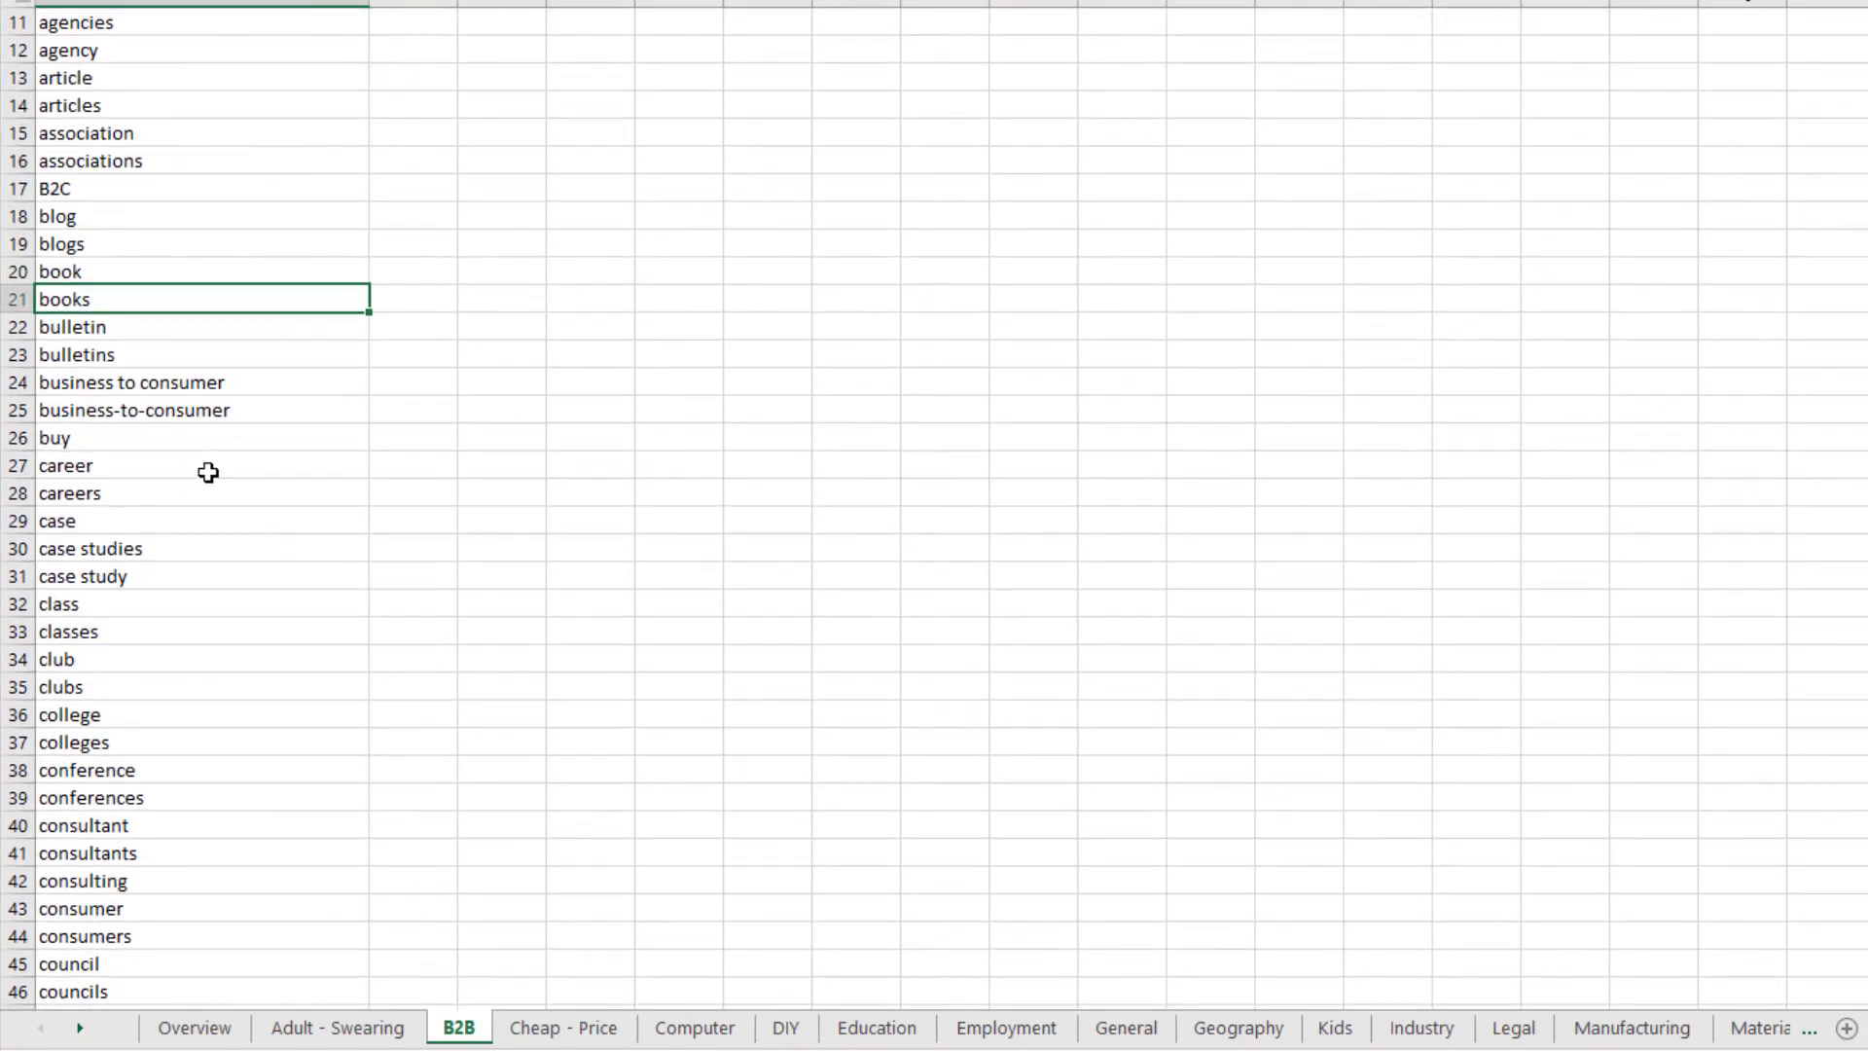
left_click(163, 467)
left_click(150, 551)
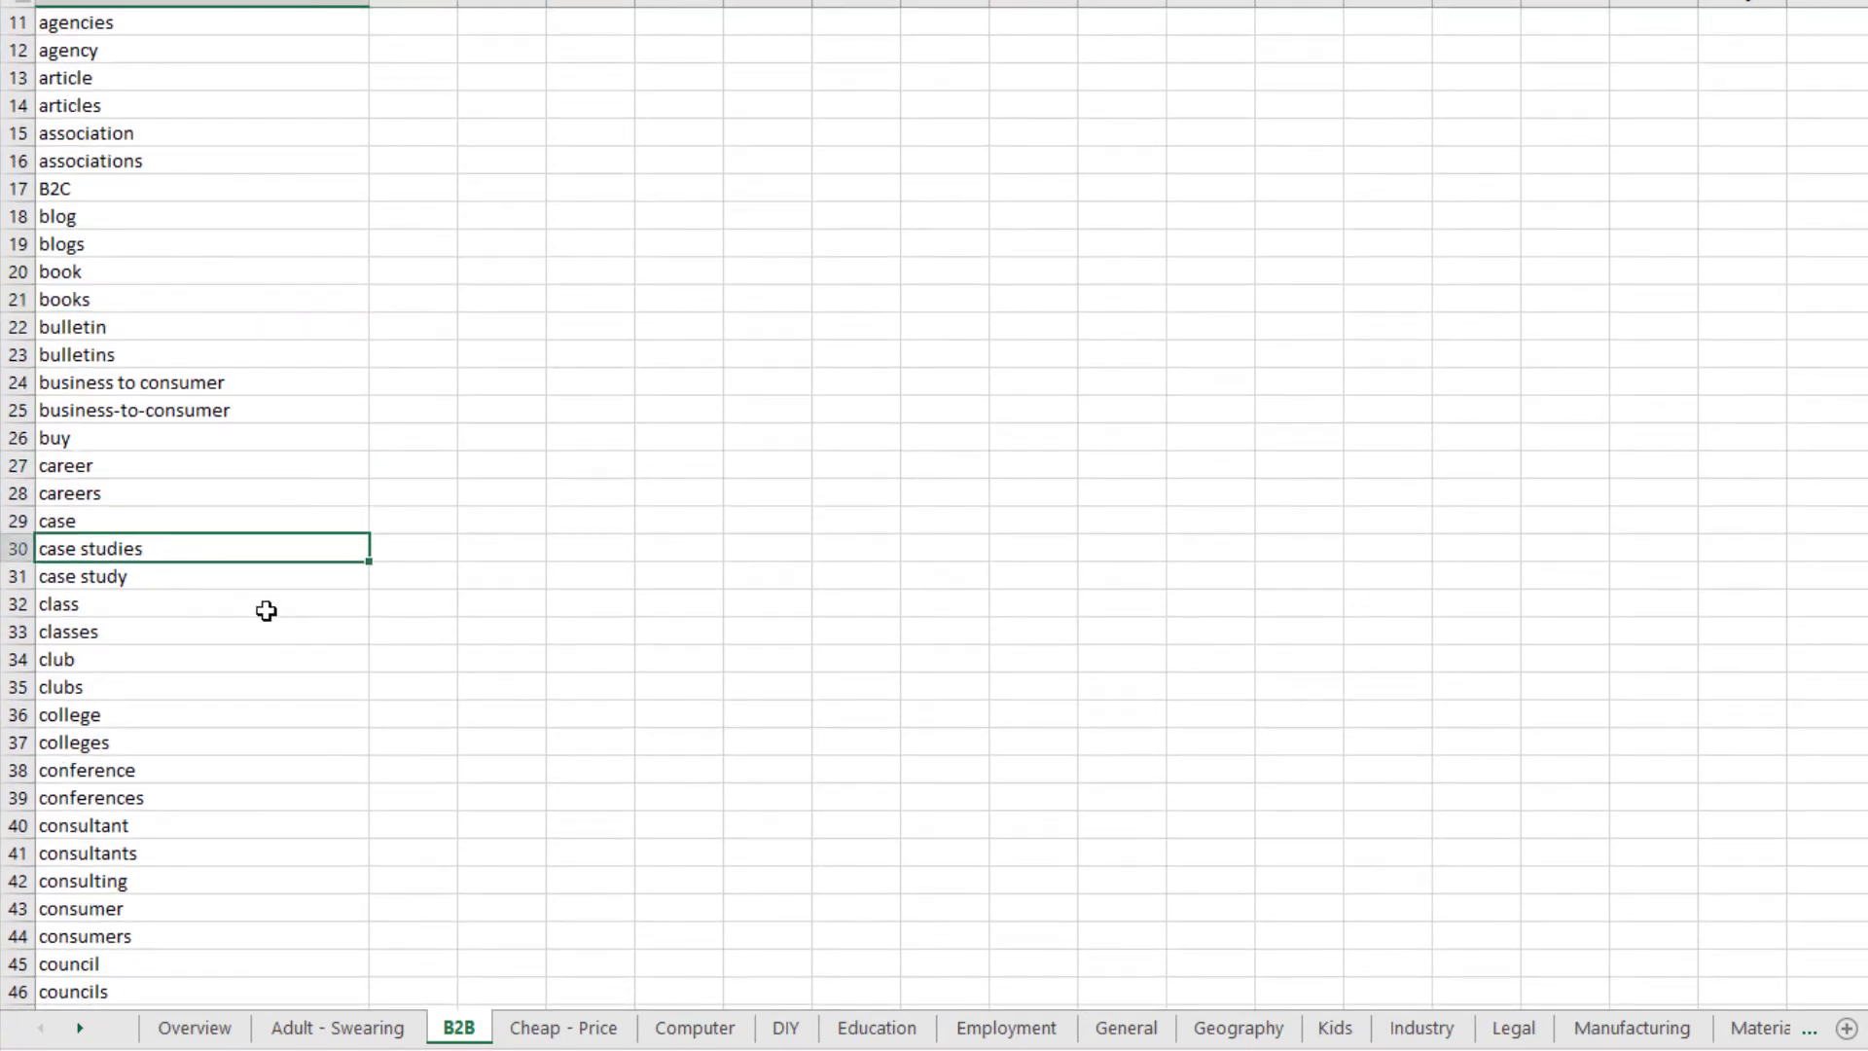
left_click(154, 630)
left_click(105, 651)
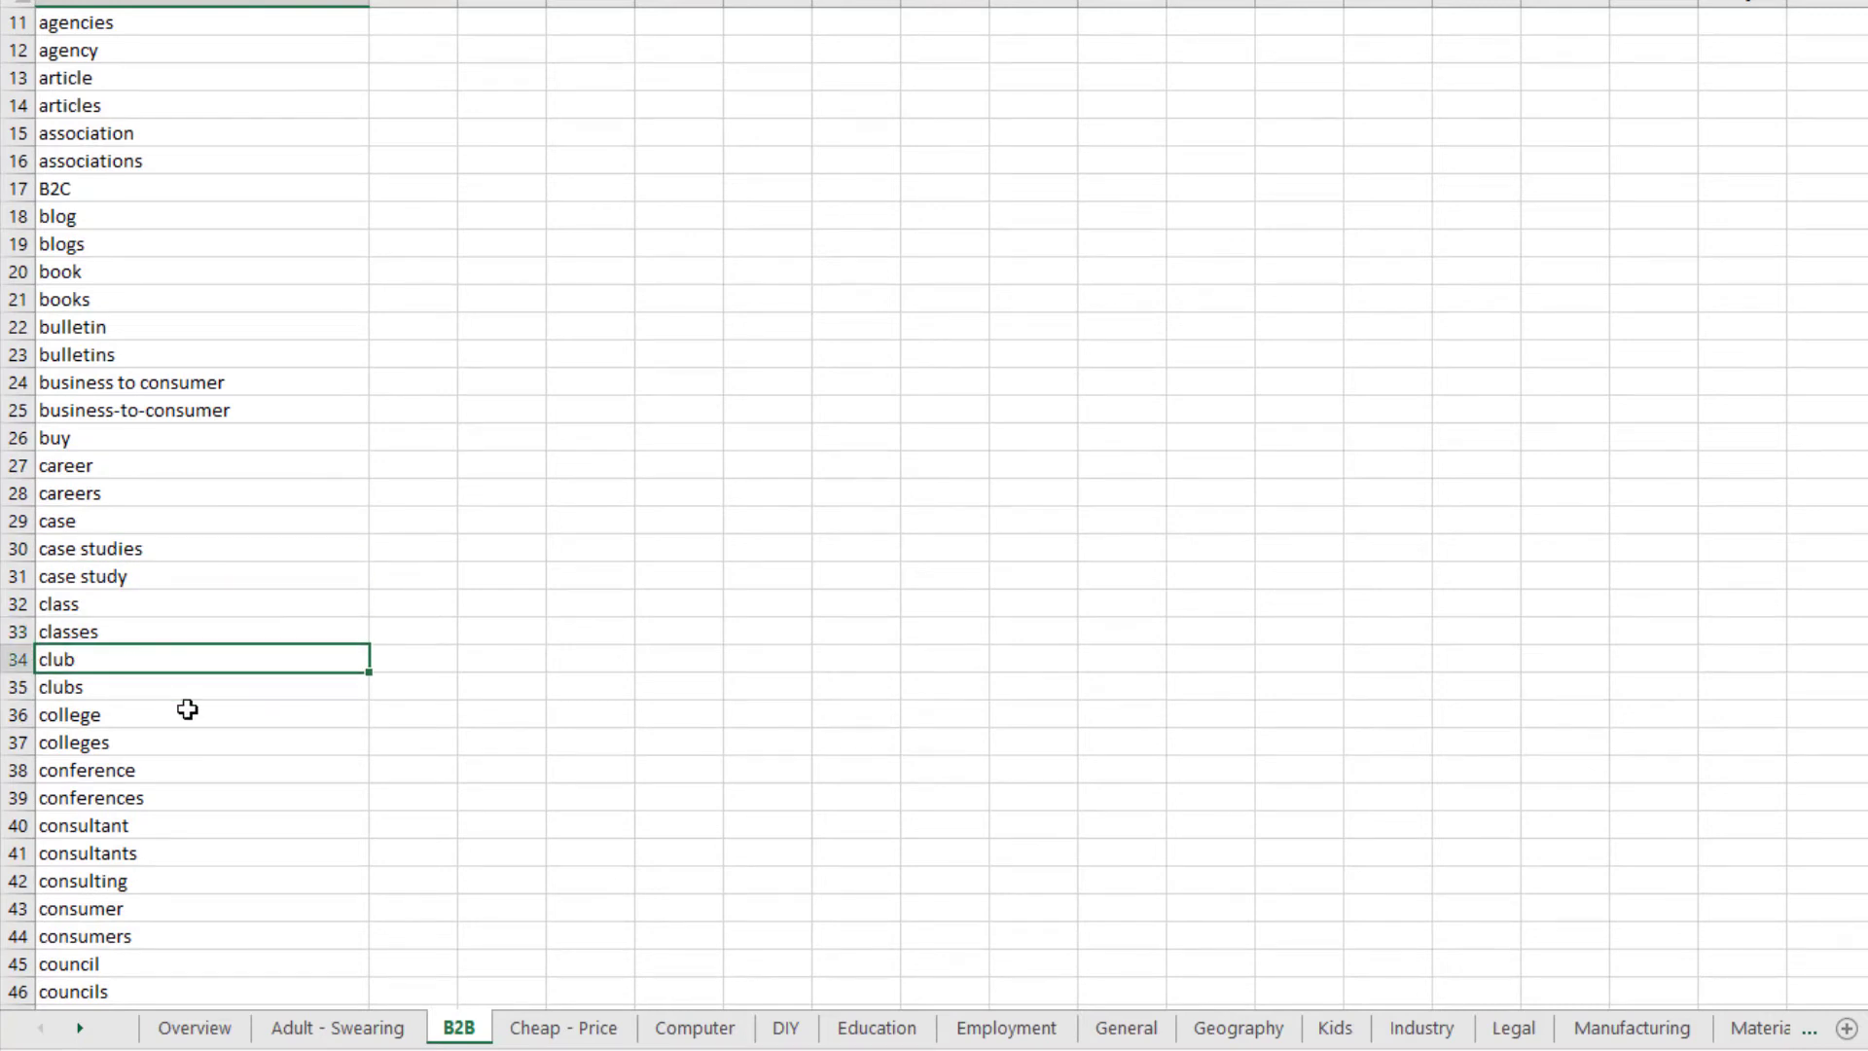
left_click(102, 719)
scroll(259, 759, "down", 5)
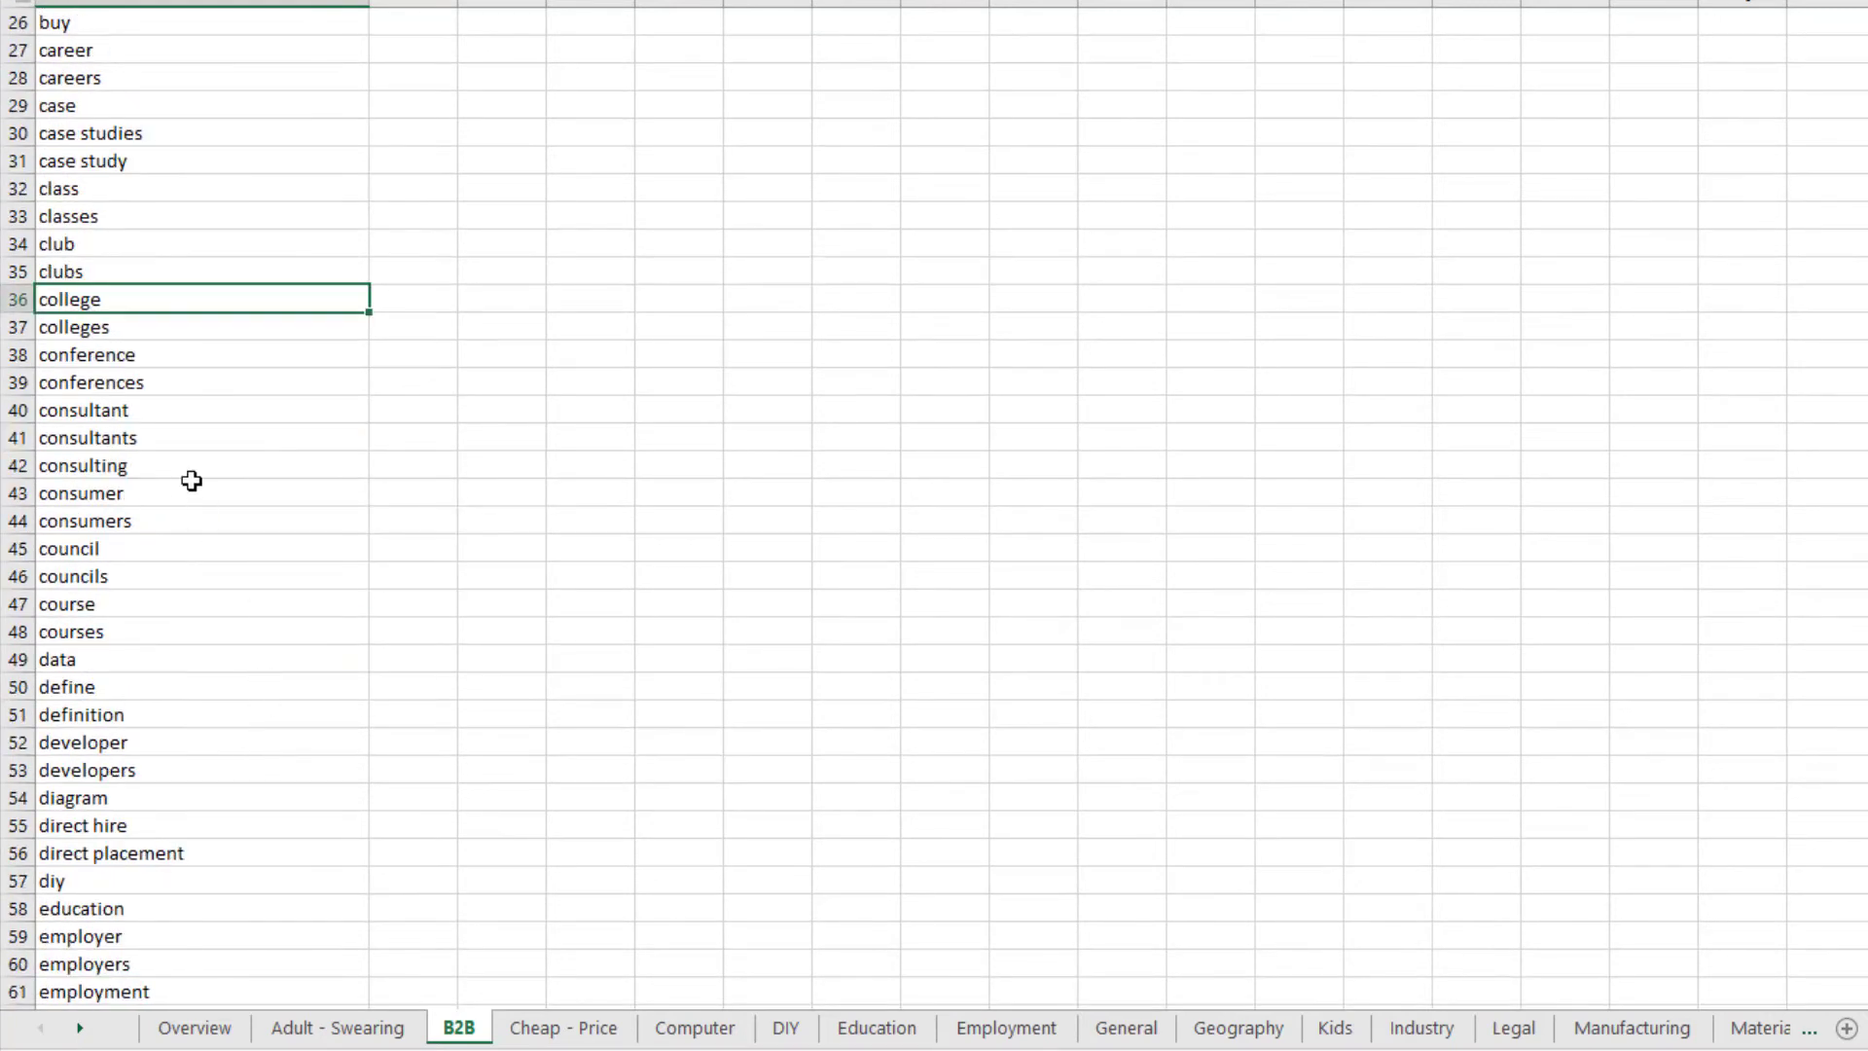
left_click(153, 389)
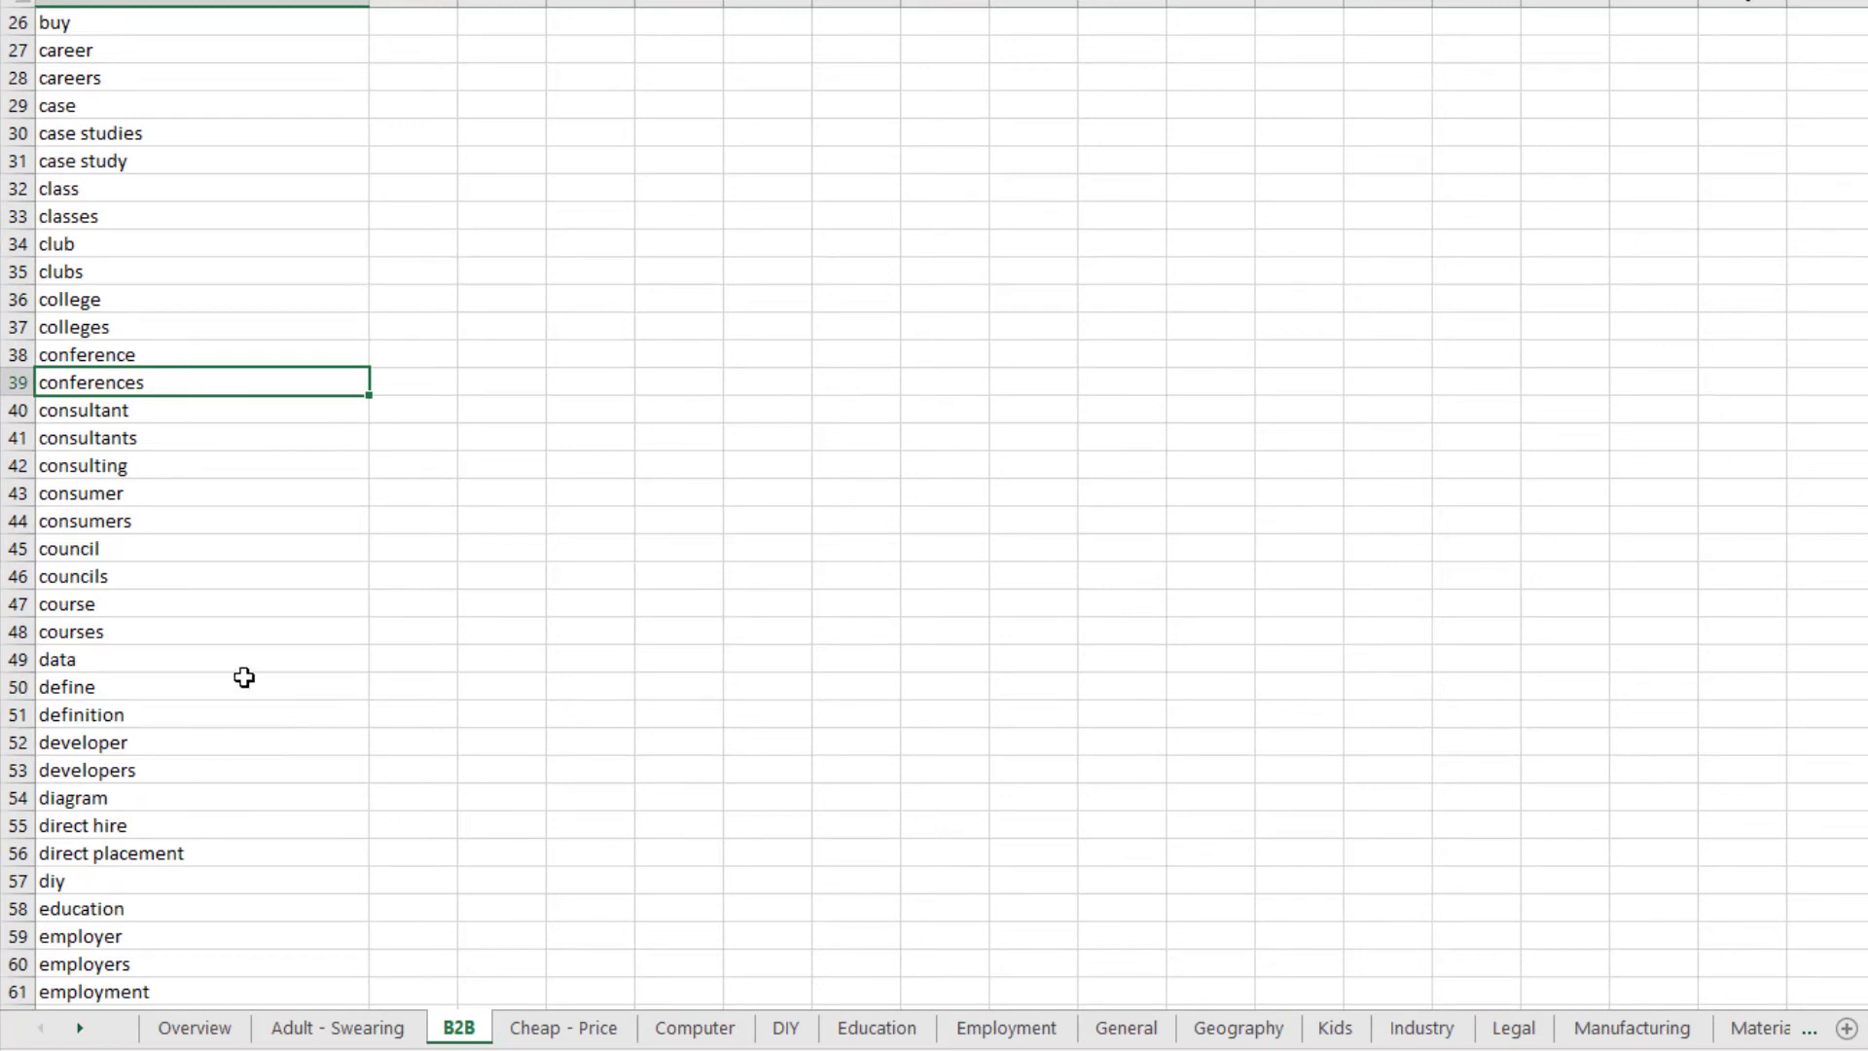
- Copy the keywords "amazon review" through "comparison" from the workbook's Cheap - Price sheet to the end of the Notepad list
left_click(556, 1031)
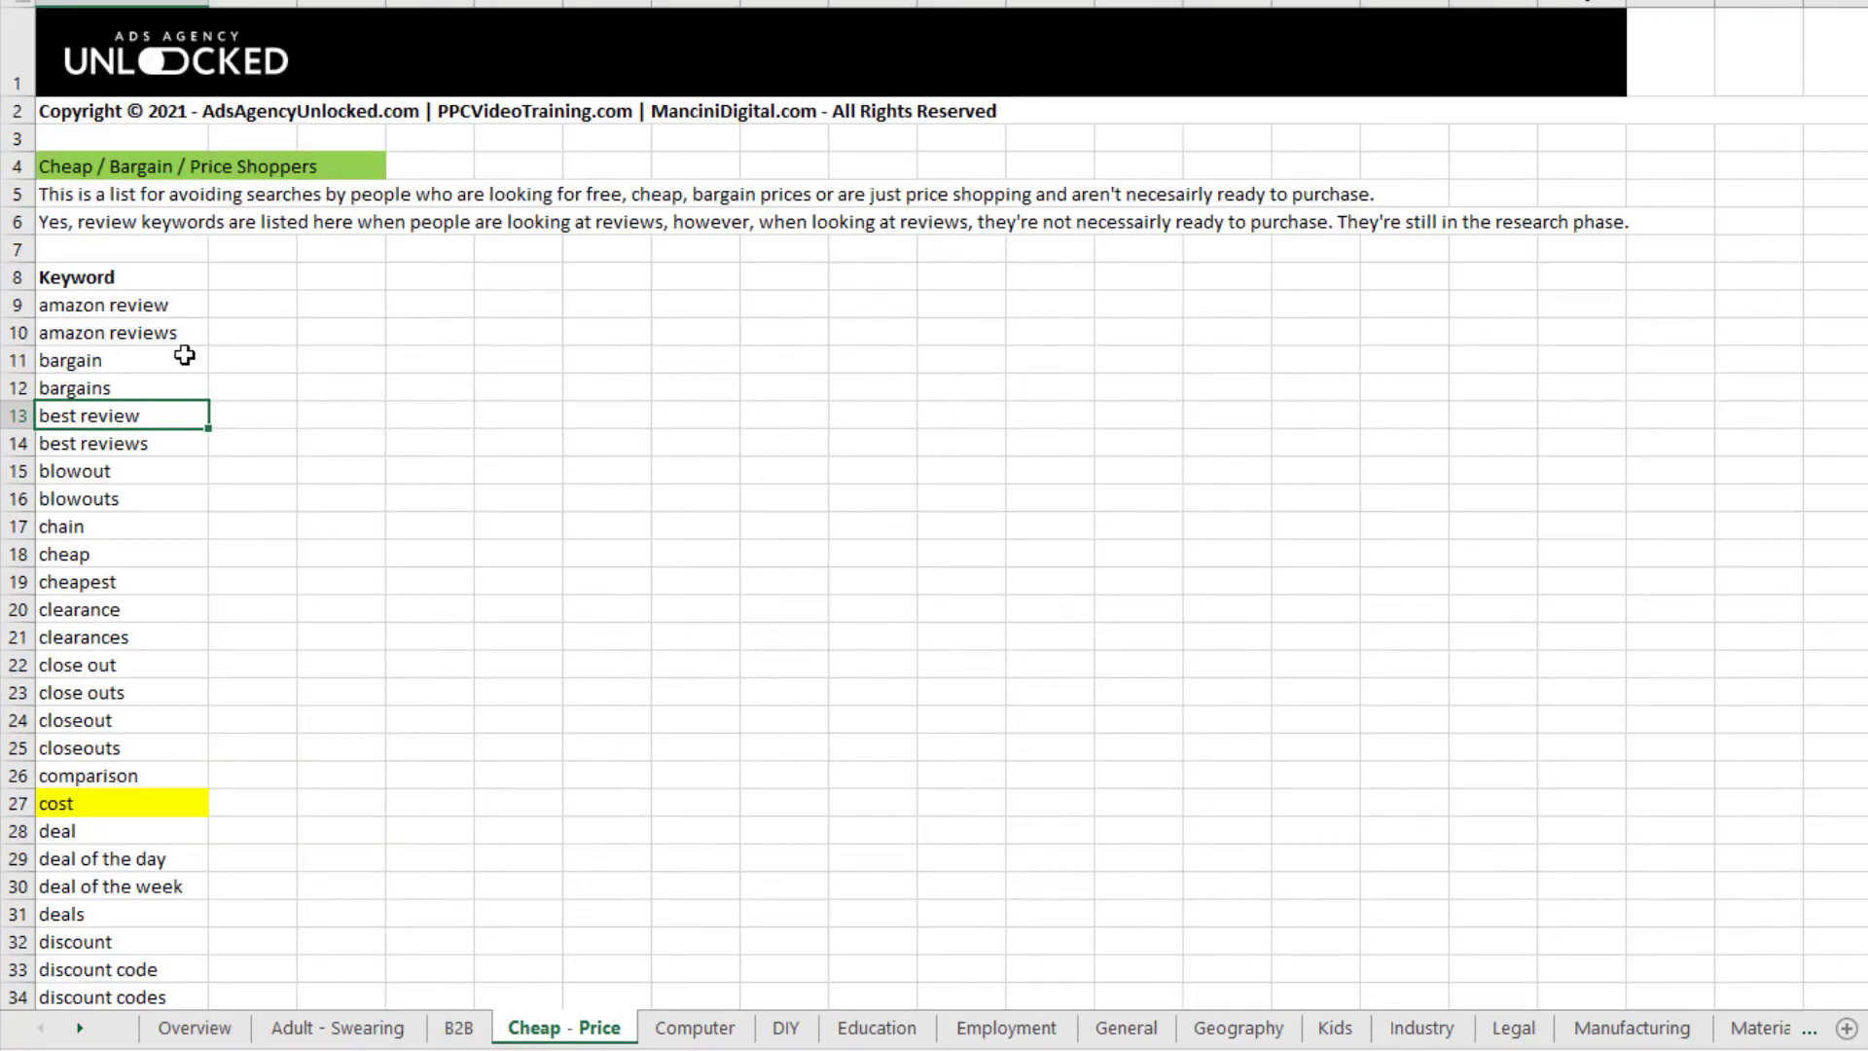
scroll(185, 603, "down", 2)
left_click(115, 524)
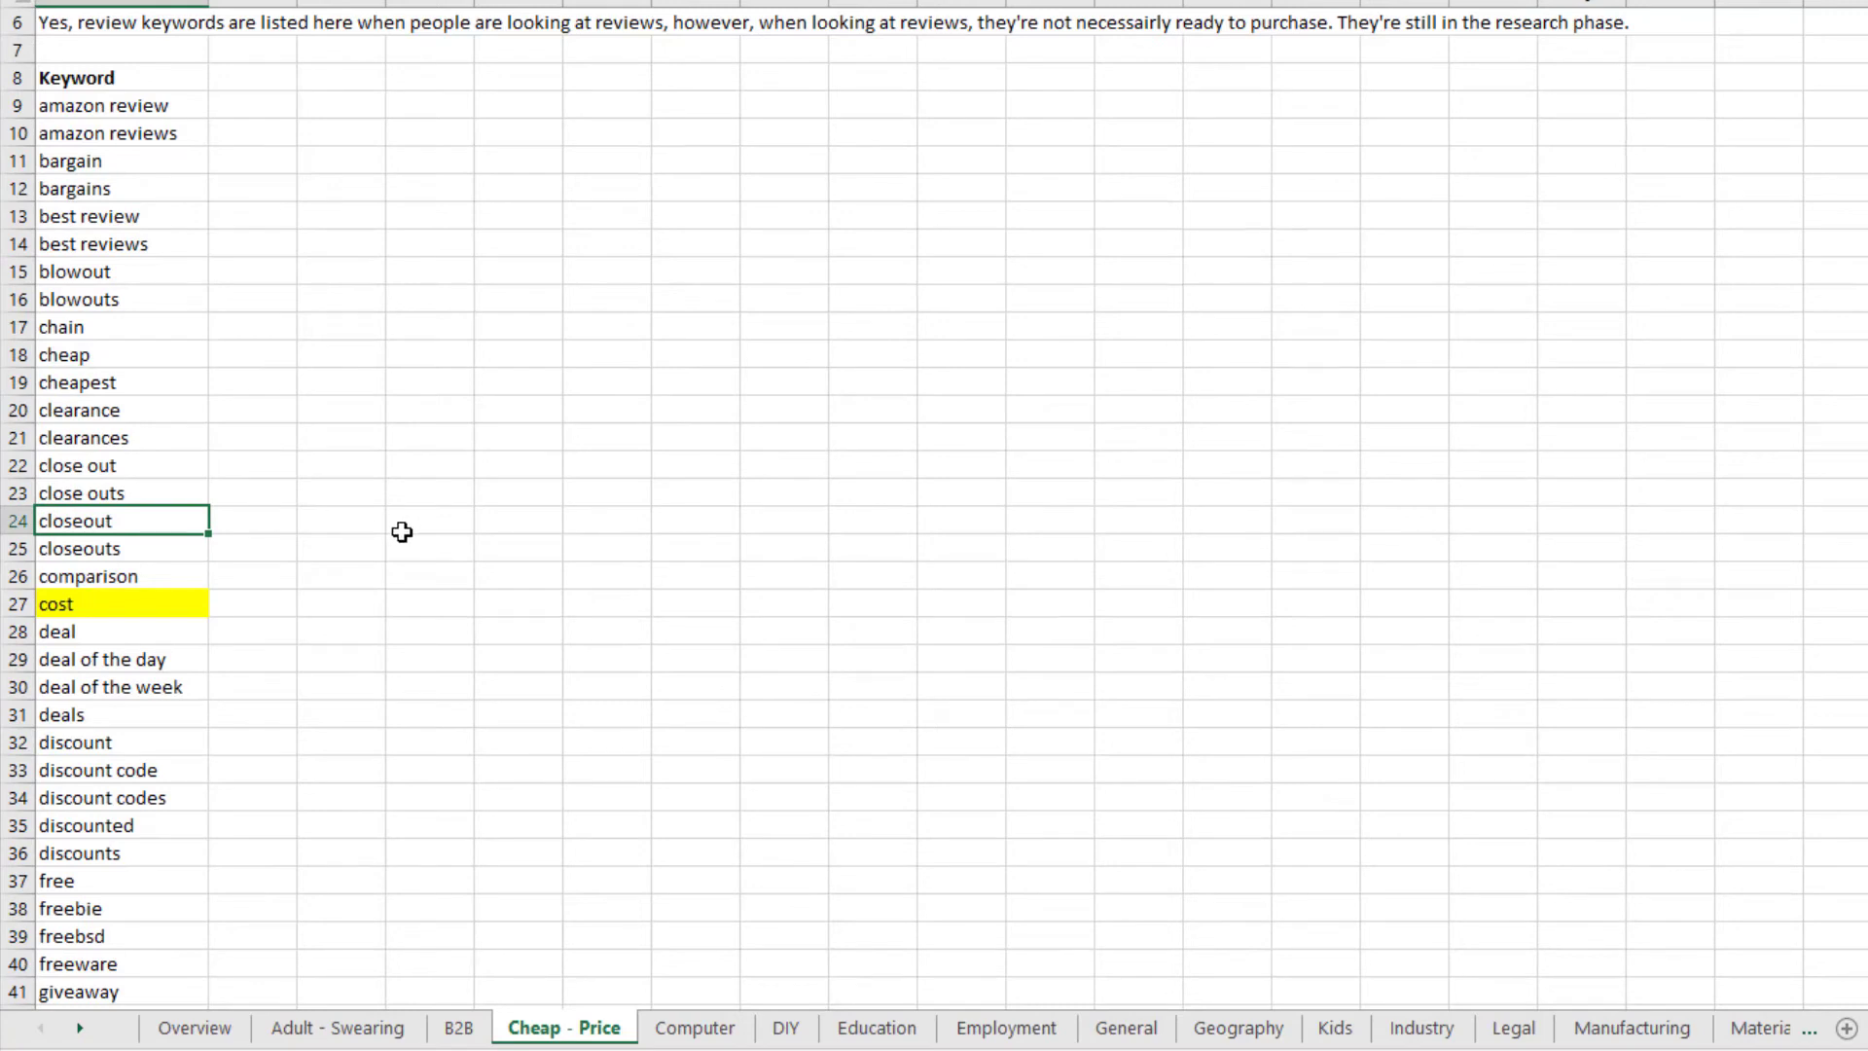
scroll(402, 531, "down", 2)
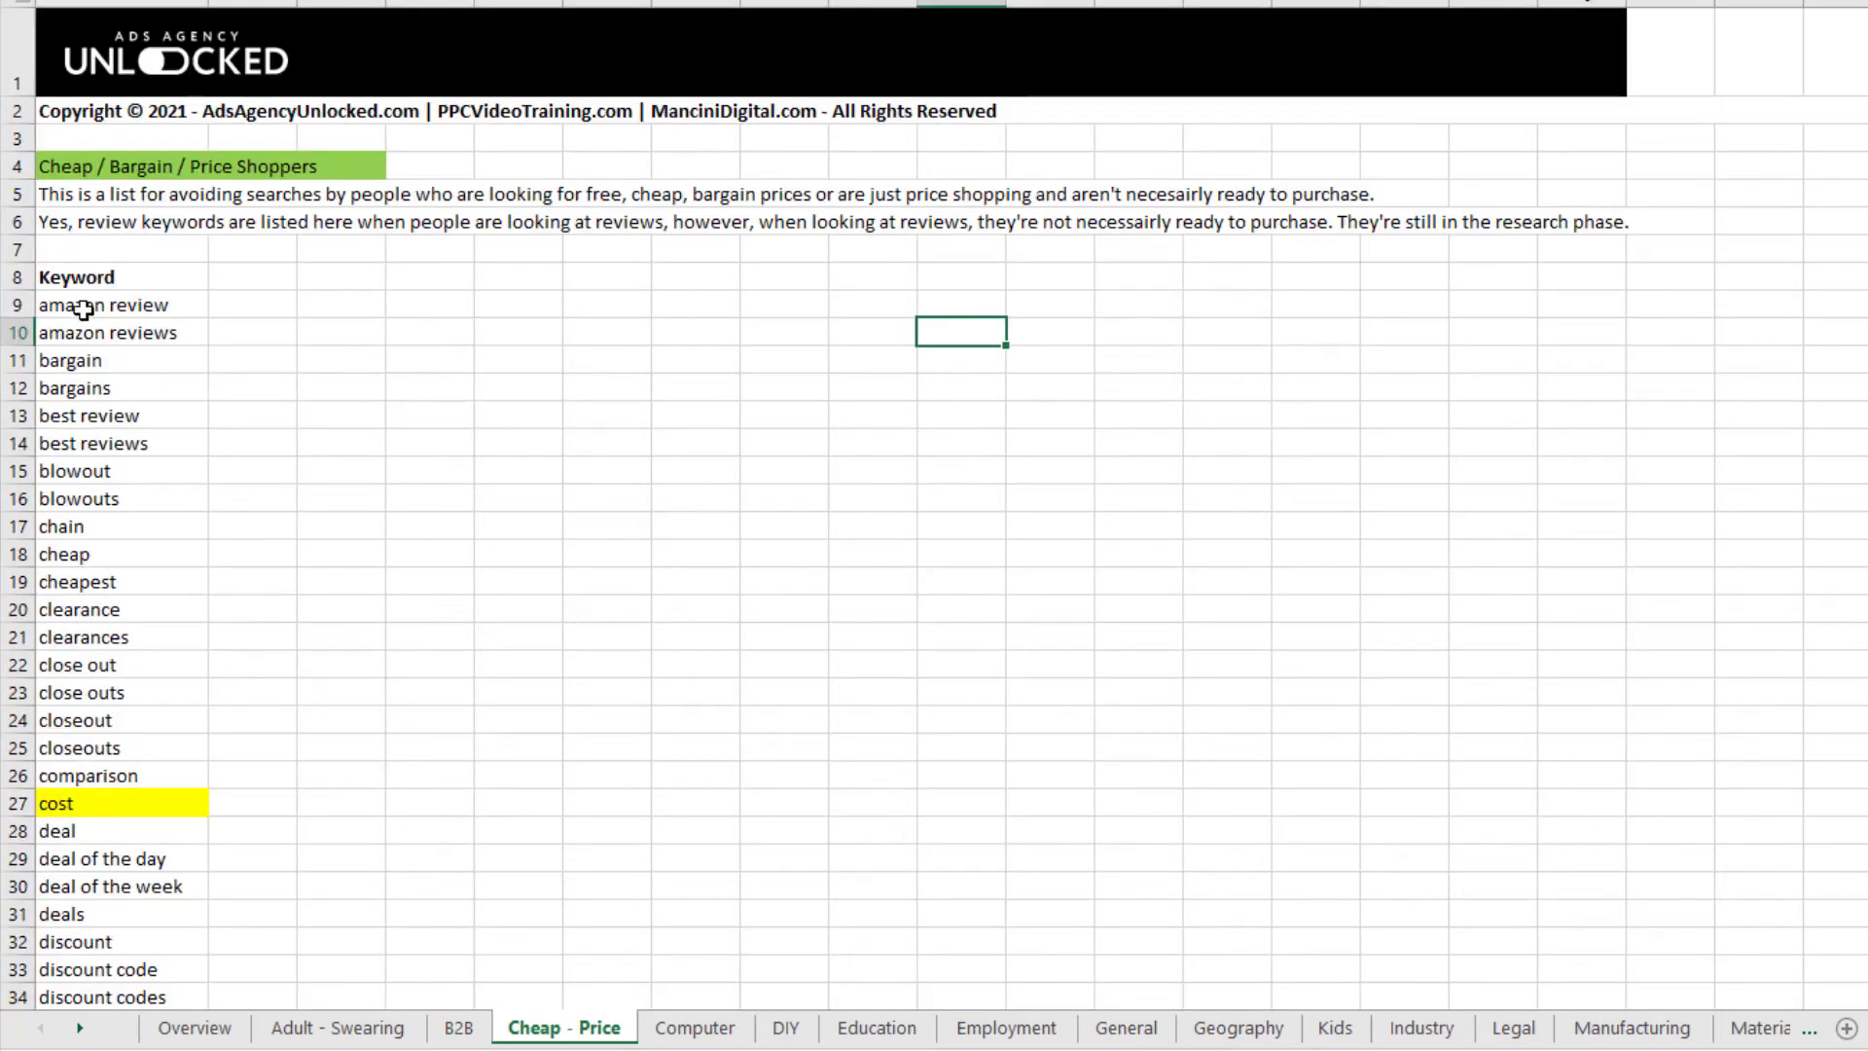
left_click_drag(84, 304, 125, 775)
key("ctrl+c")
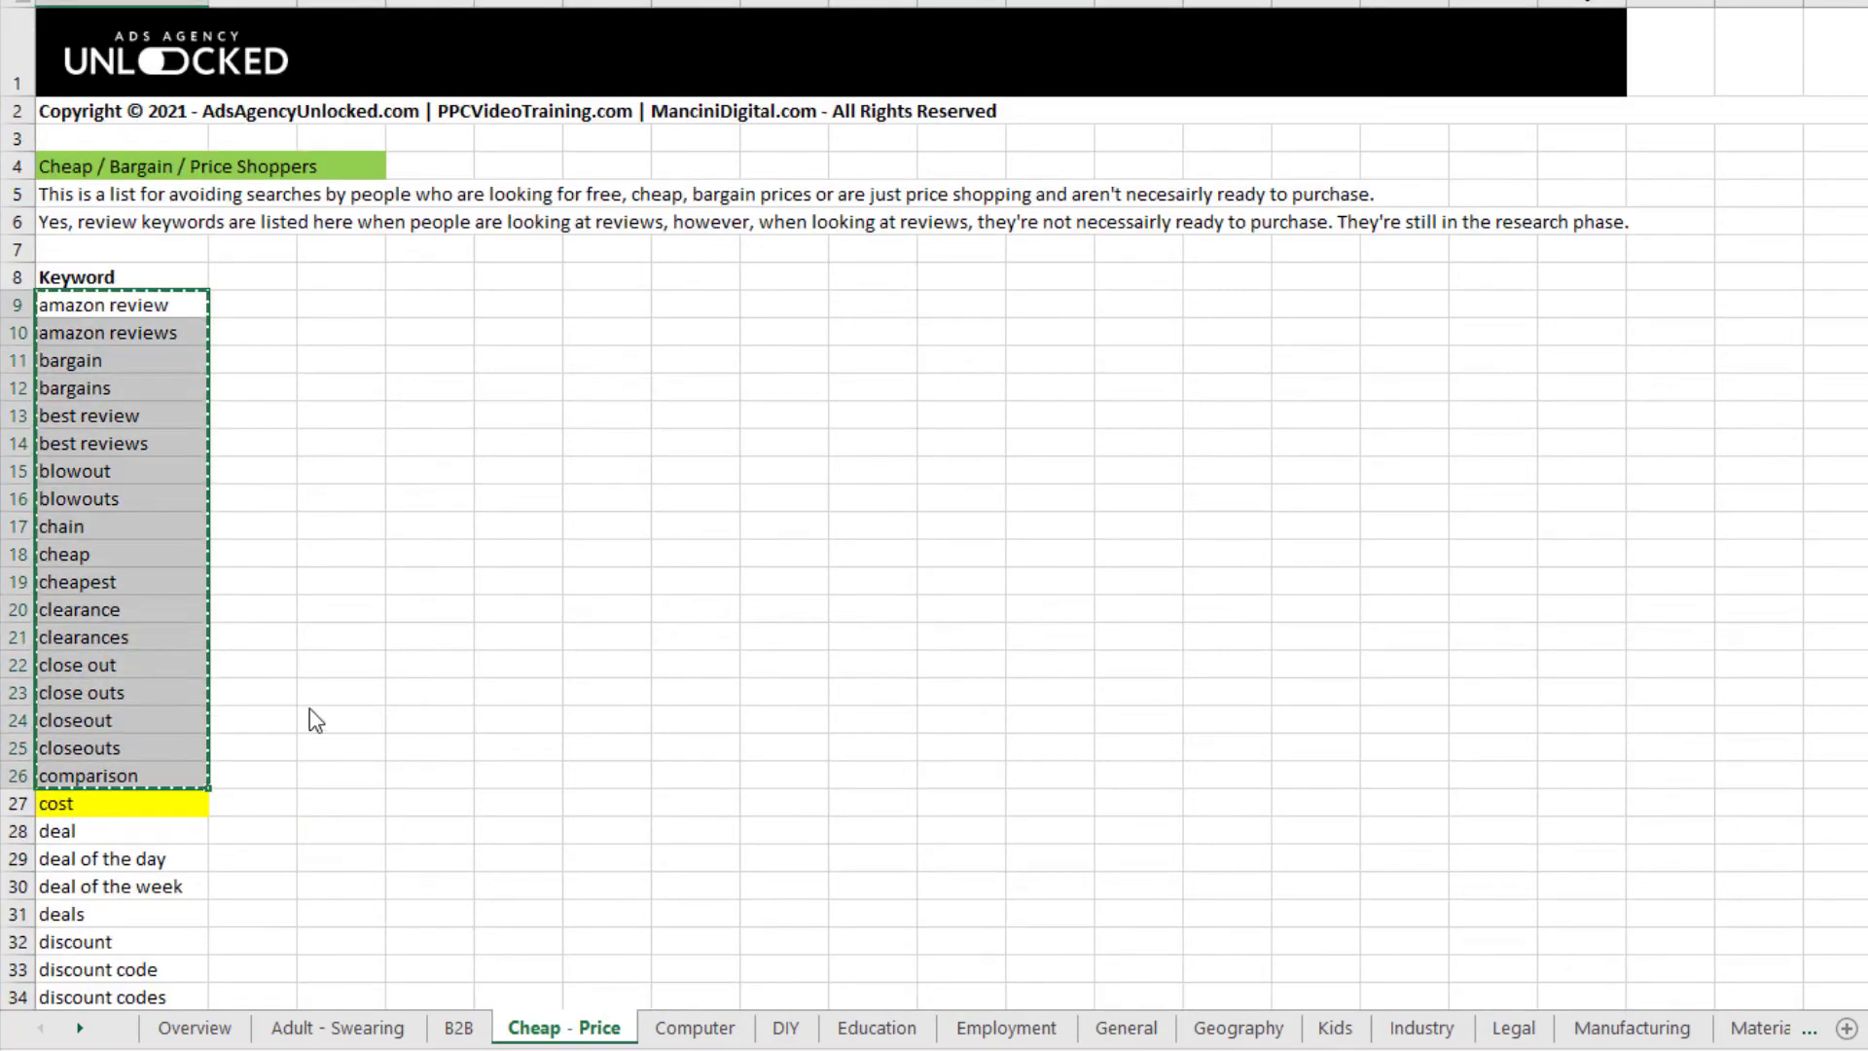
key("alt+Tab")
key("ctrl+v")
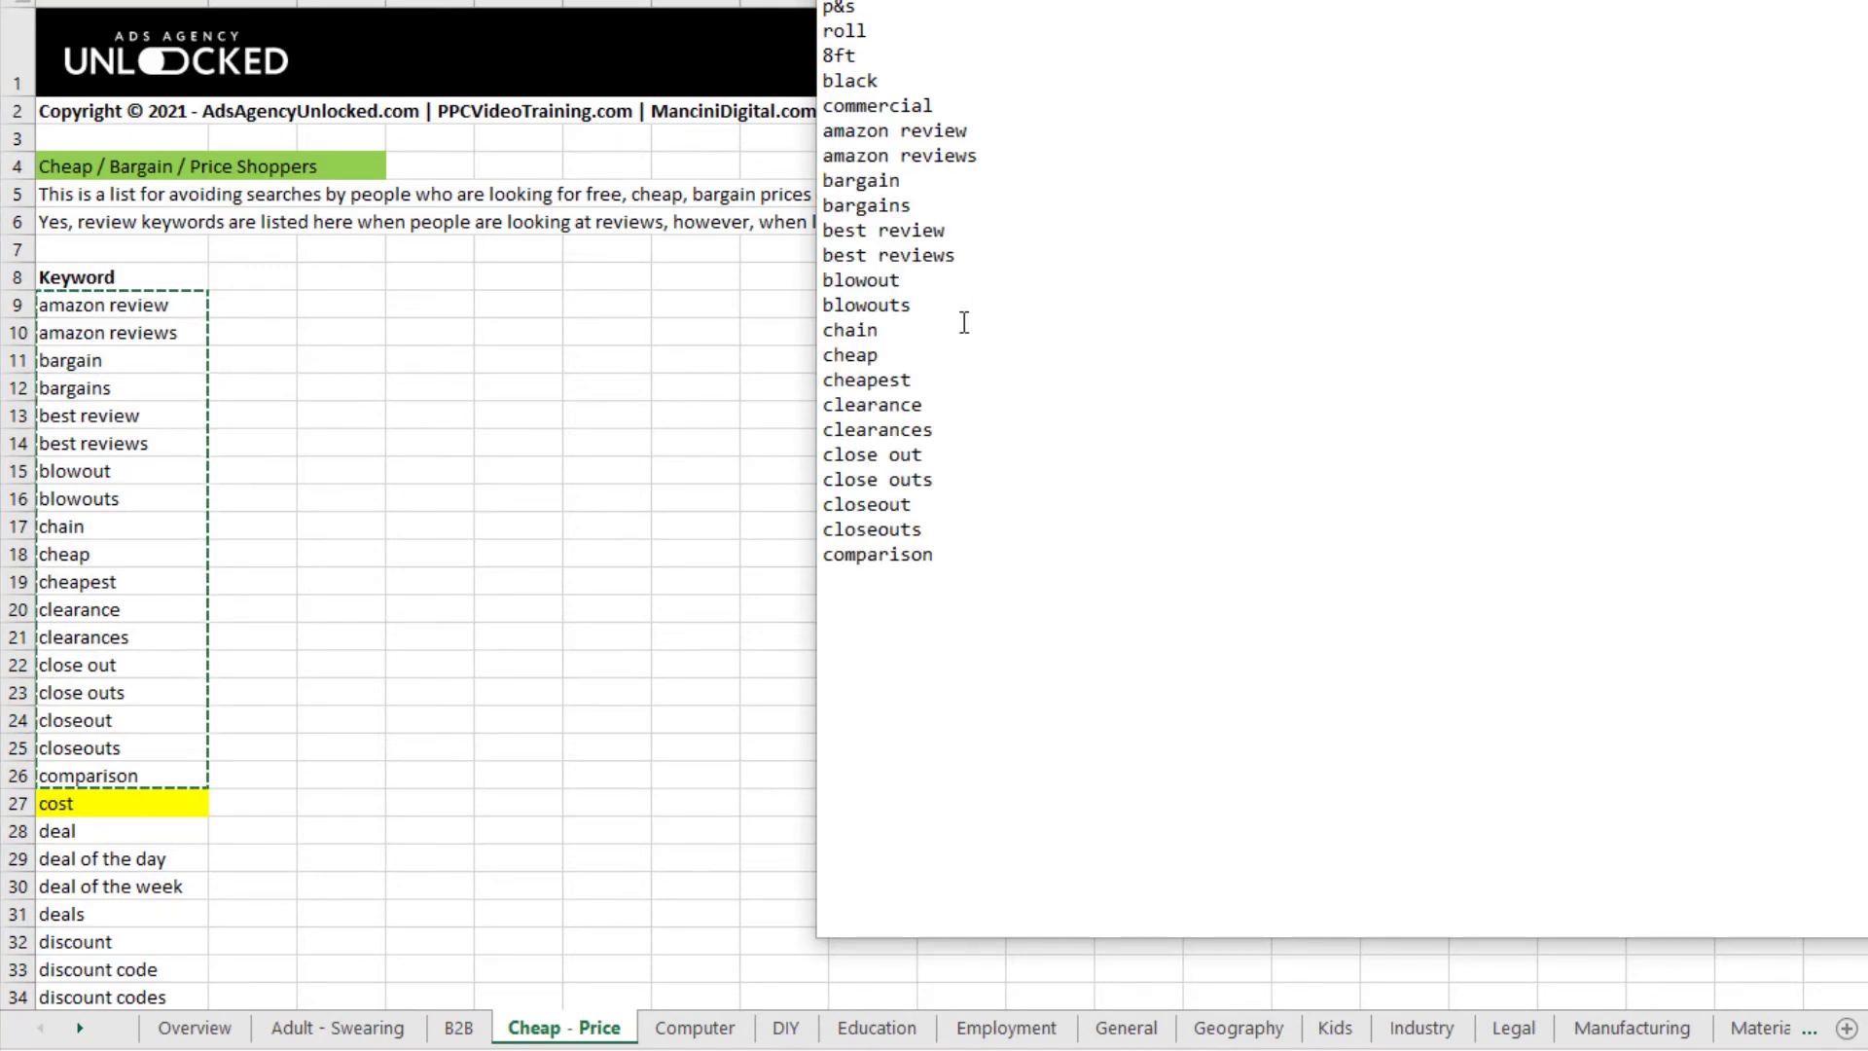
- Copy the entire Notepad list and paste it into Google Ads as new campaign-level negative keywords for MD - Discount Fencing - BMM
key("ctrl+a")
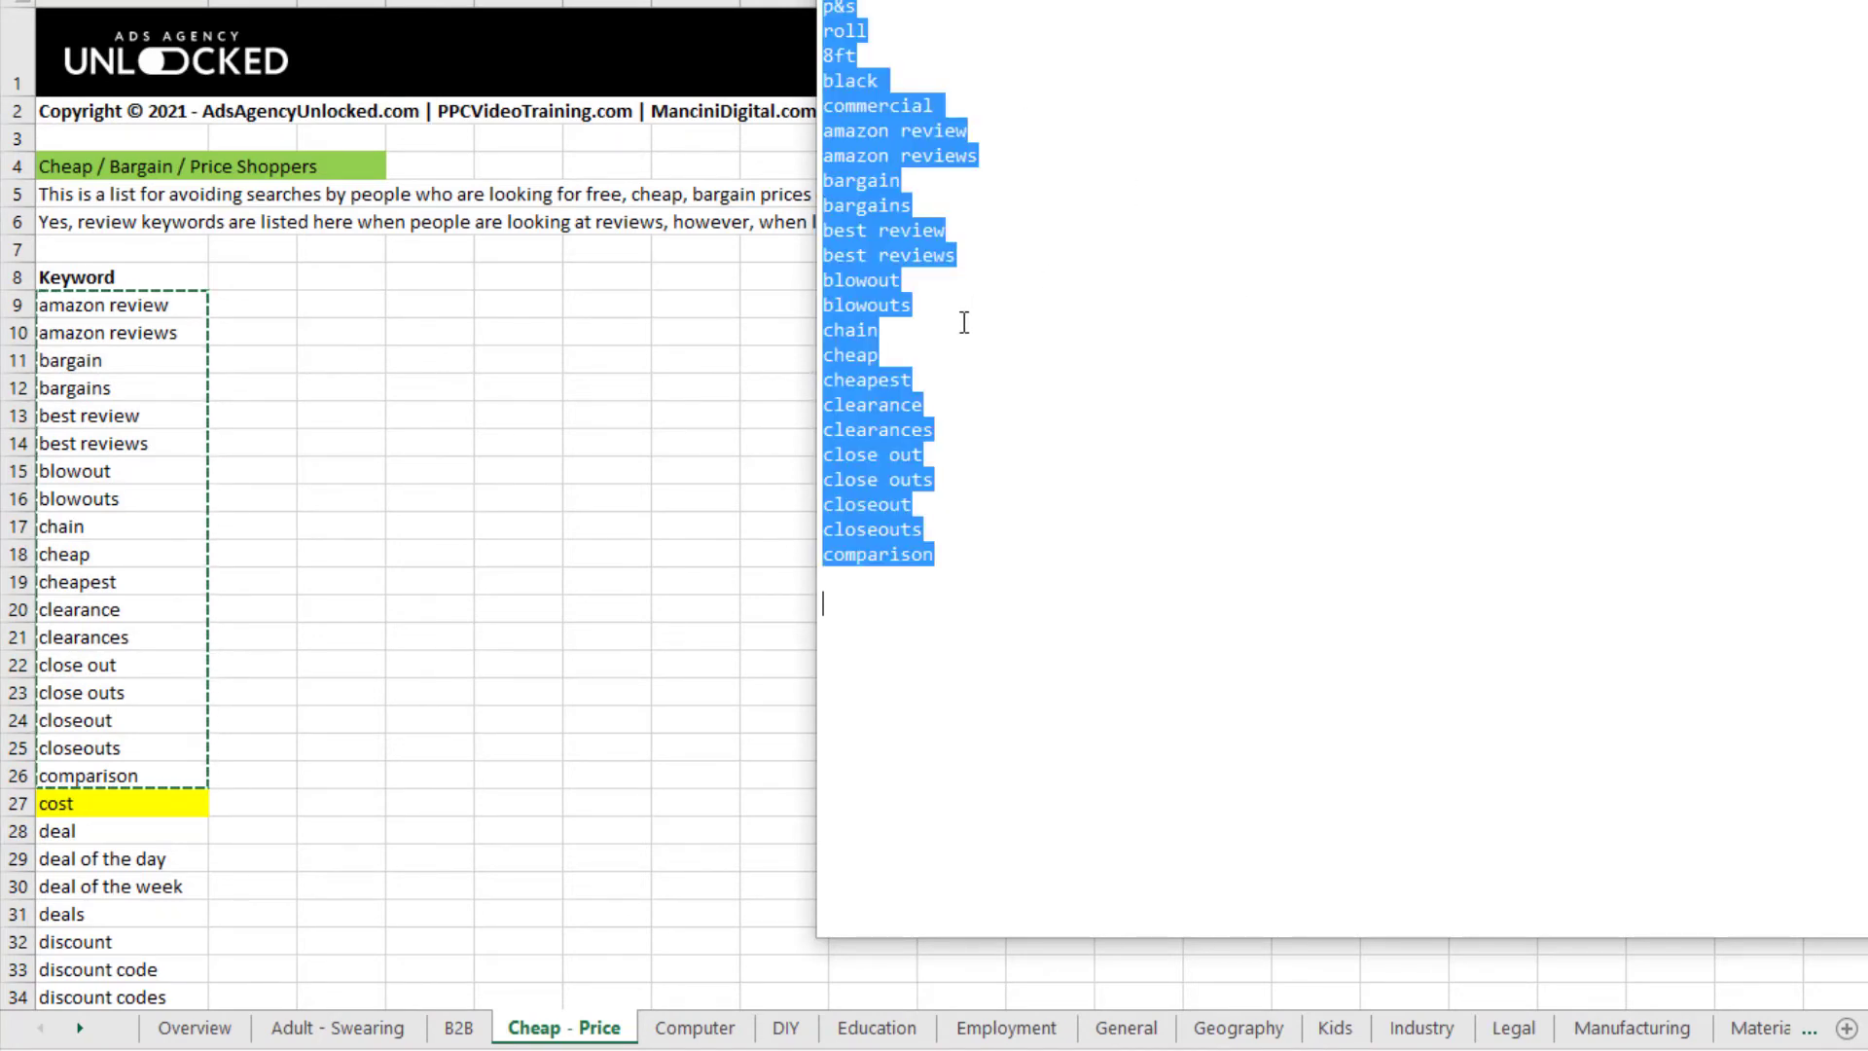
key("ctrl+c")
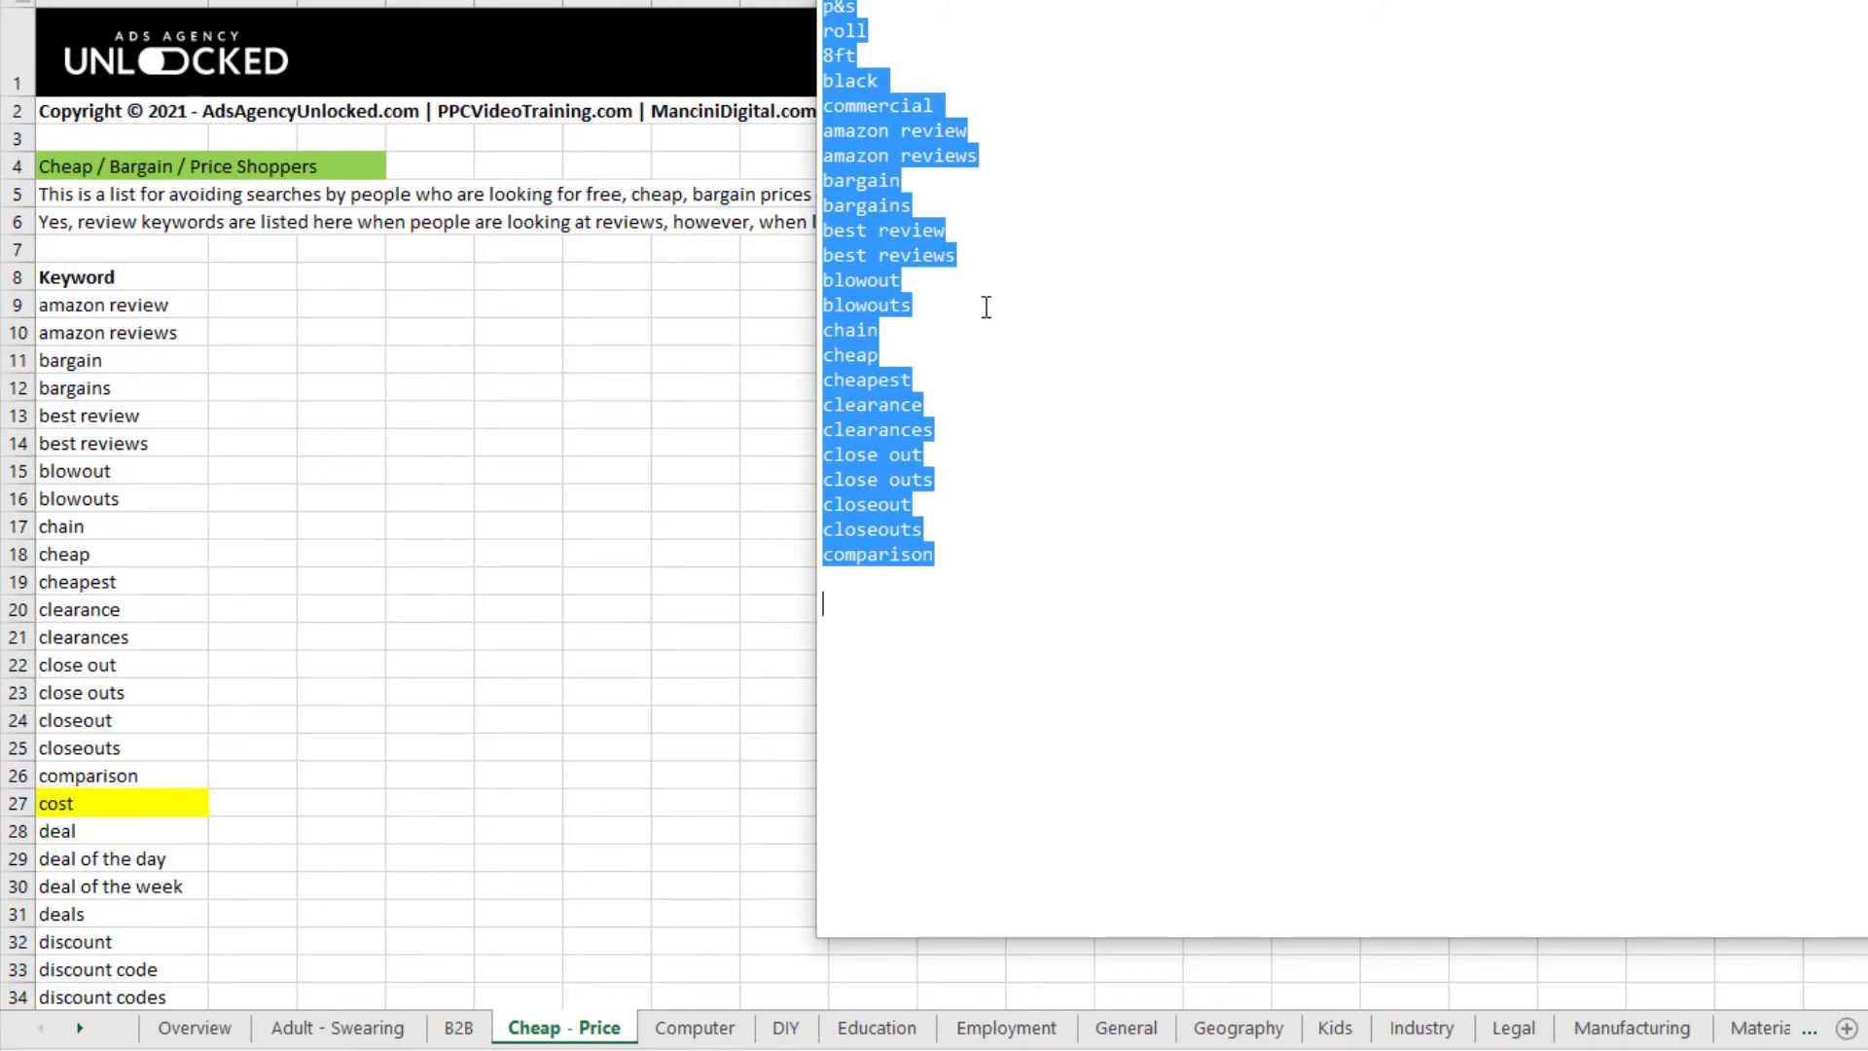
key("alt+Tab")
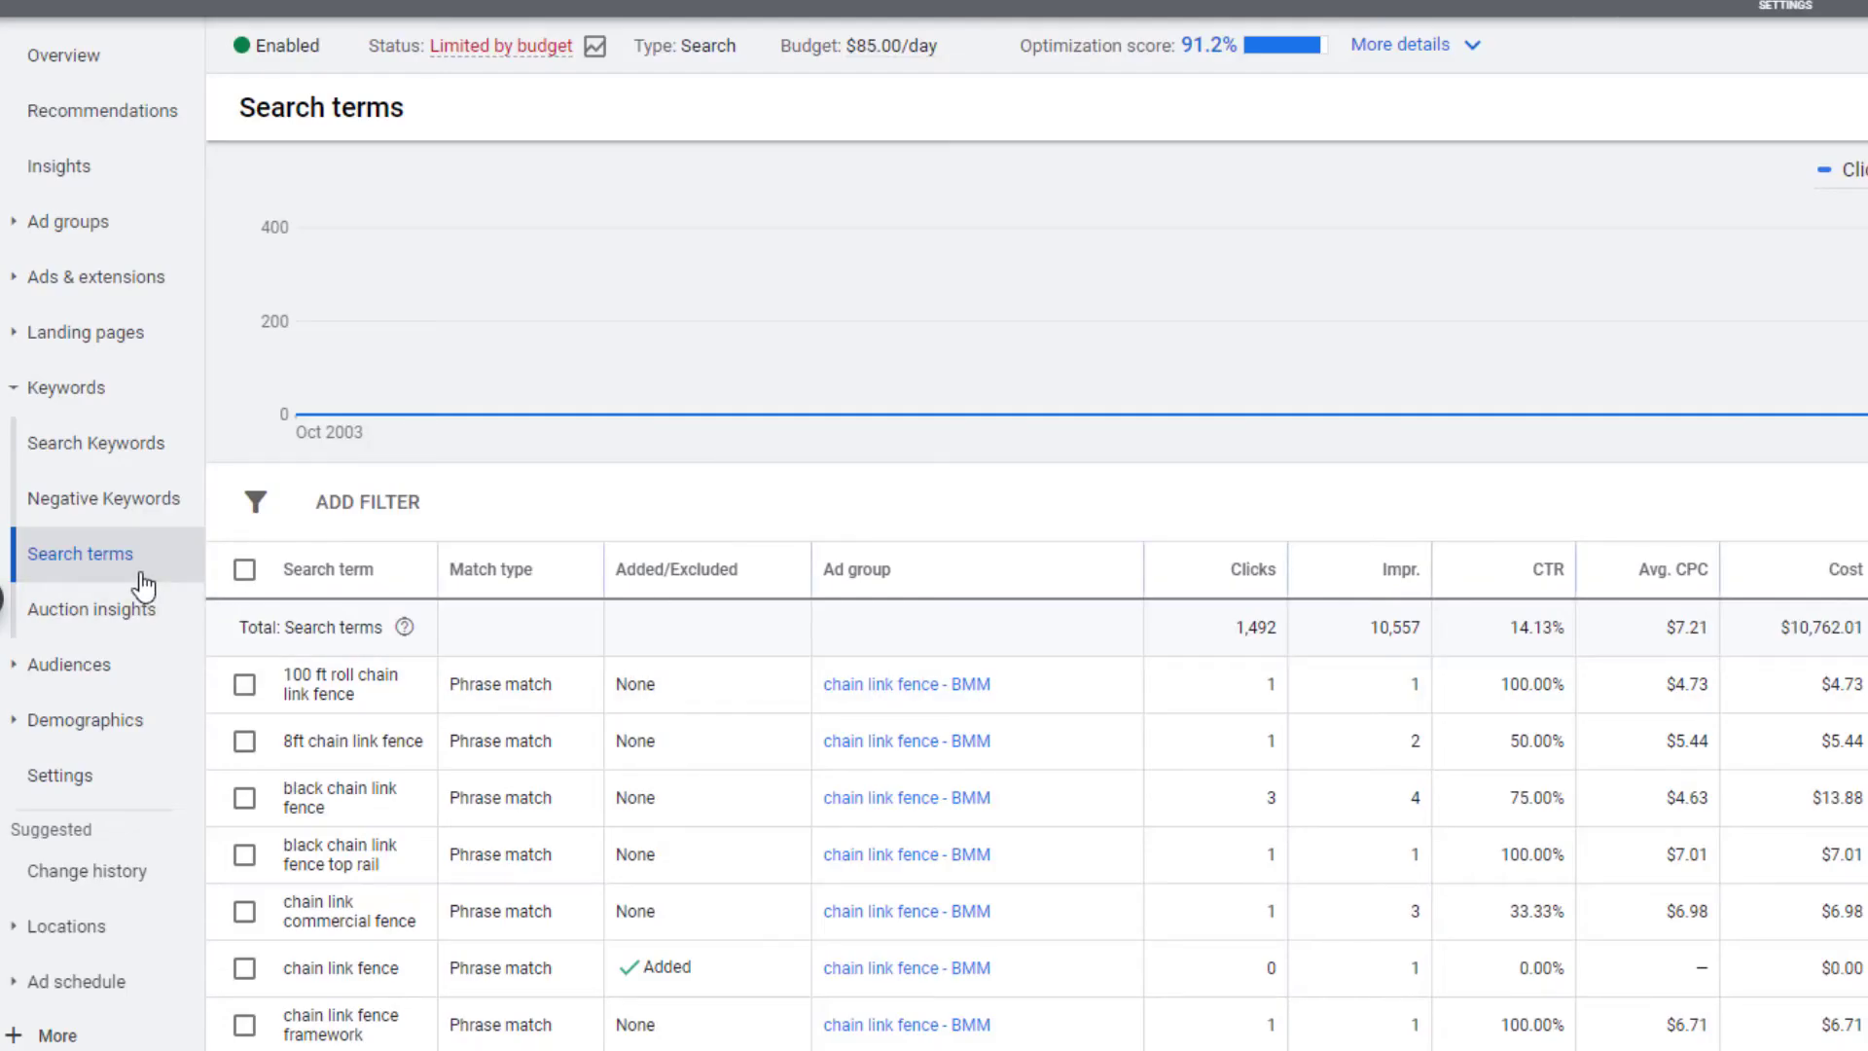
left_click(101, 506)
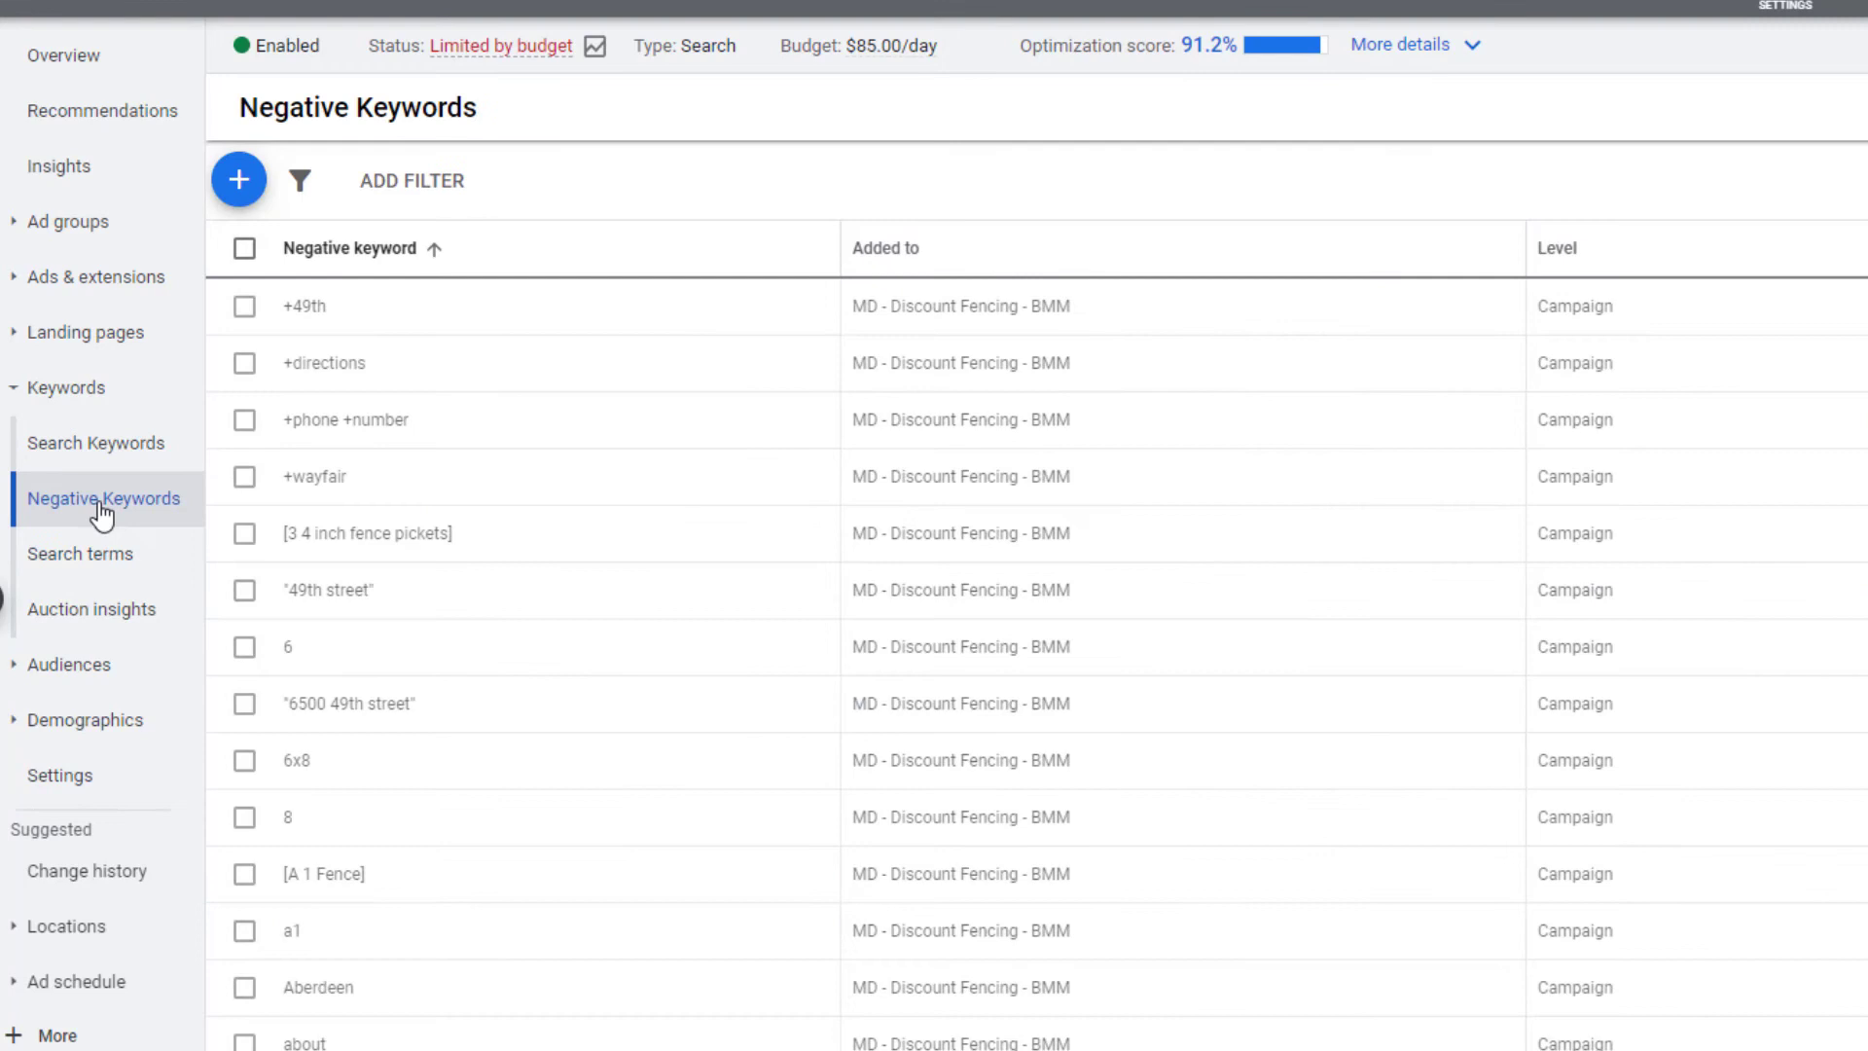
left_click(241, 187)
left_click(363, 534)
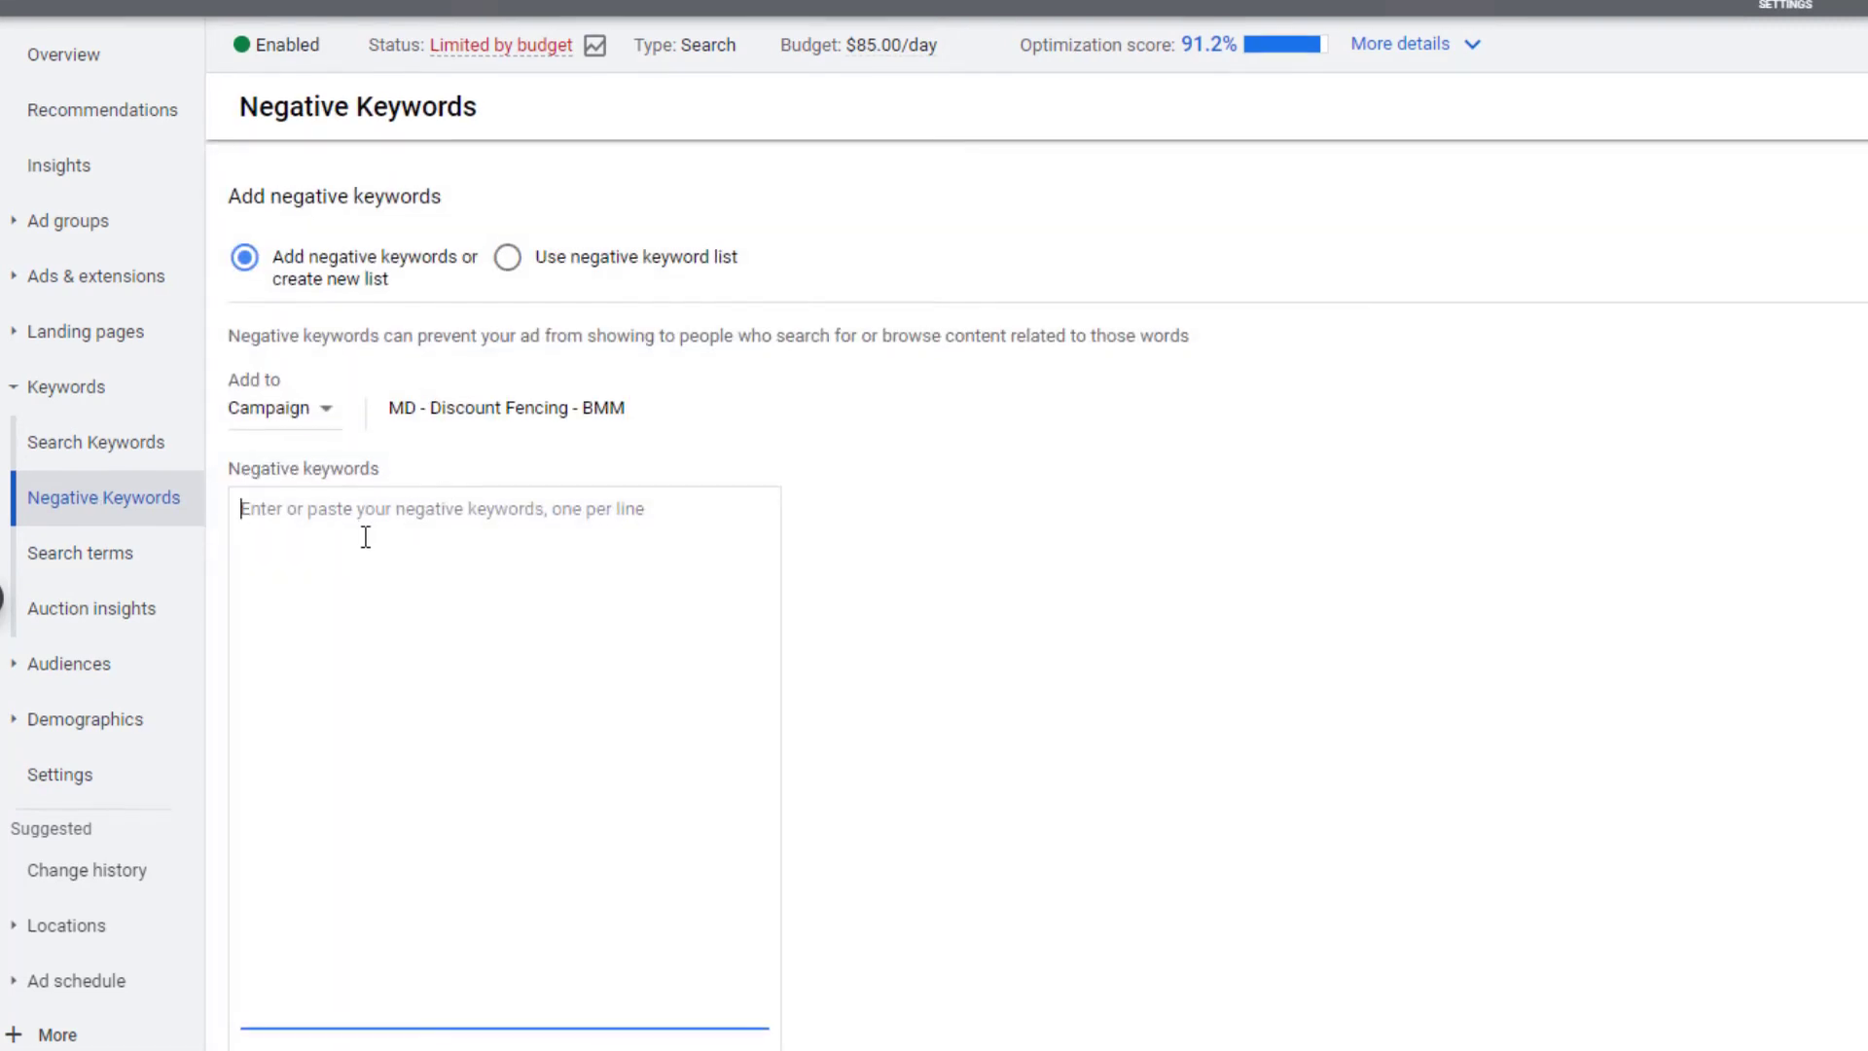
key("ctrl+v")
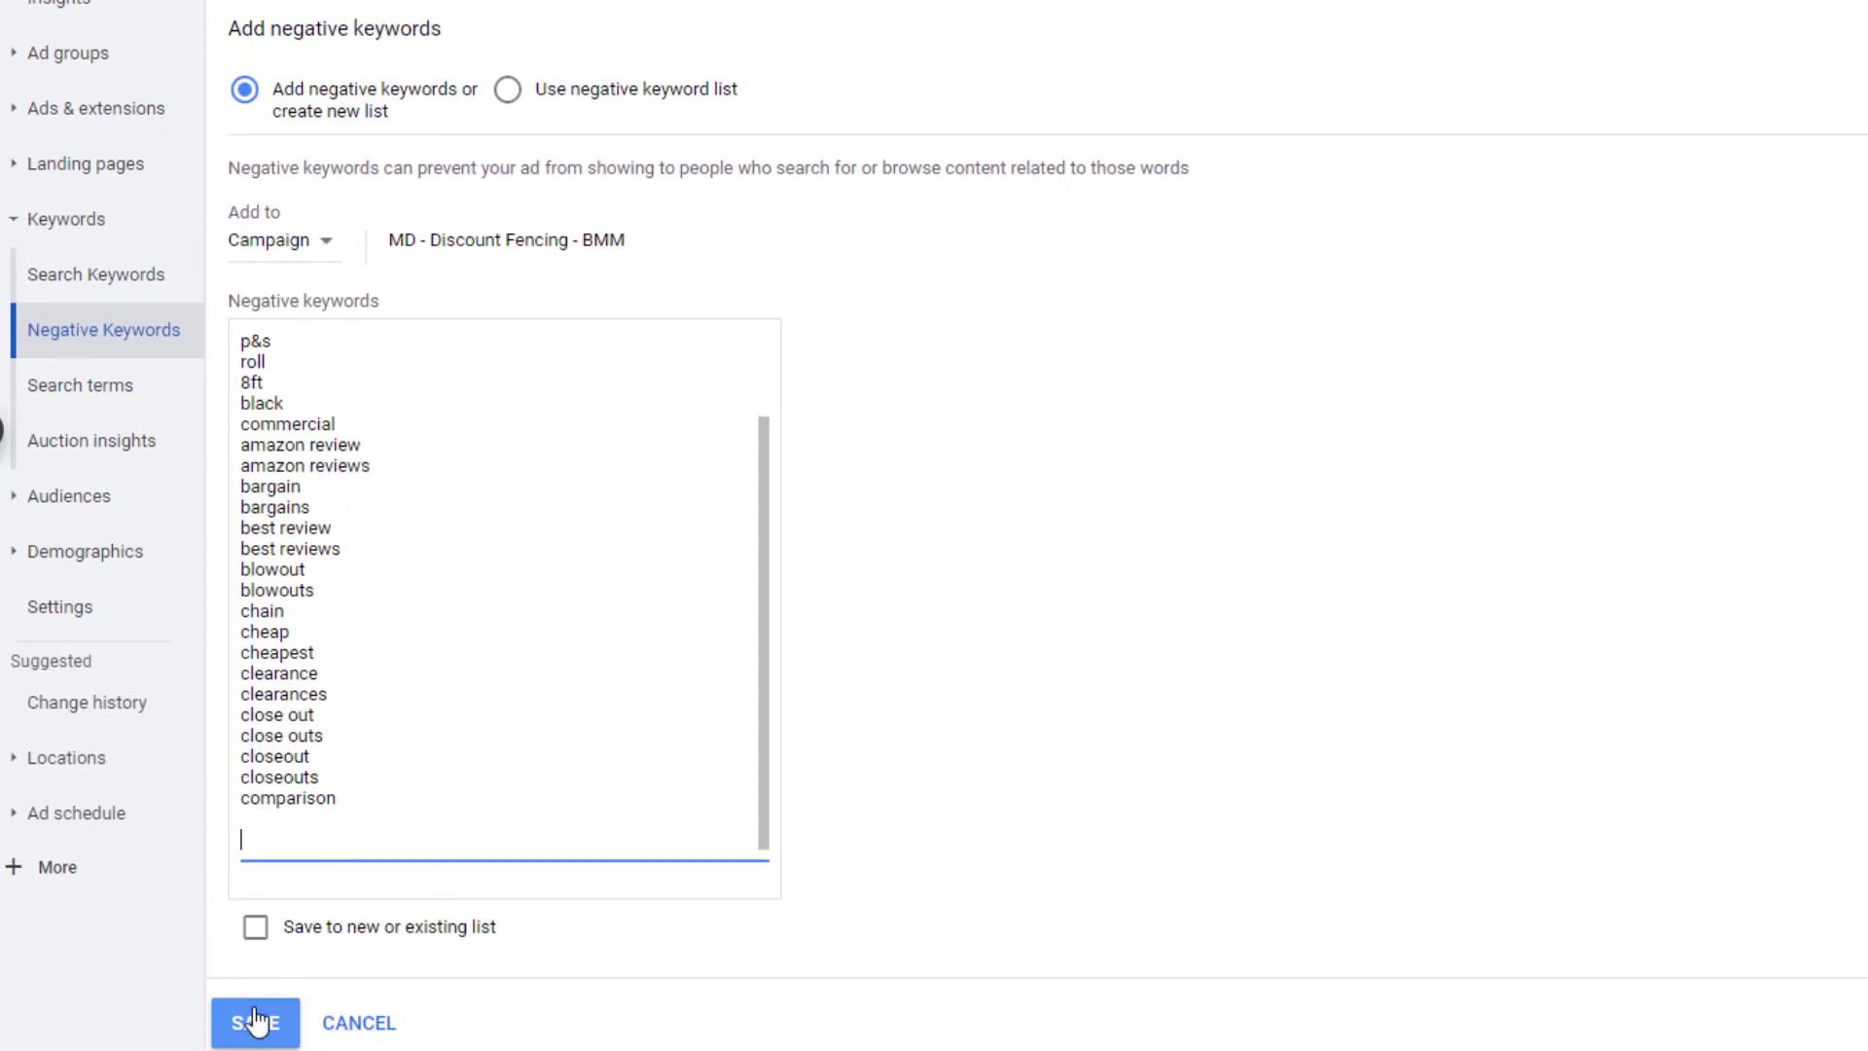